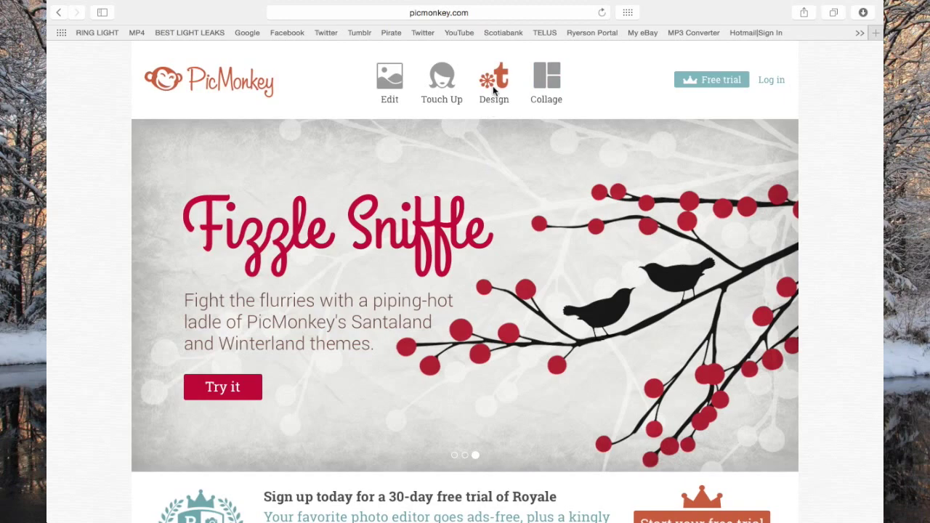
# Create a blank design canvas with a custom size of 768 × 432 pixels
pyautogui.moveTo(493, 85)
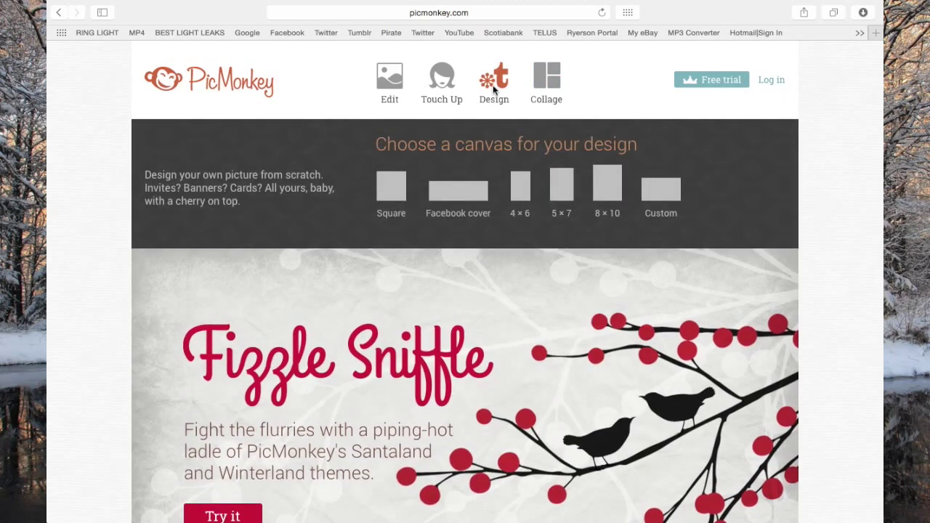
pyautogui.click(677, 194)
pyautogui.click(403, 174)
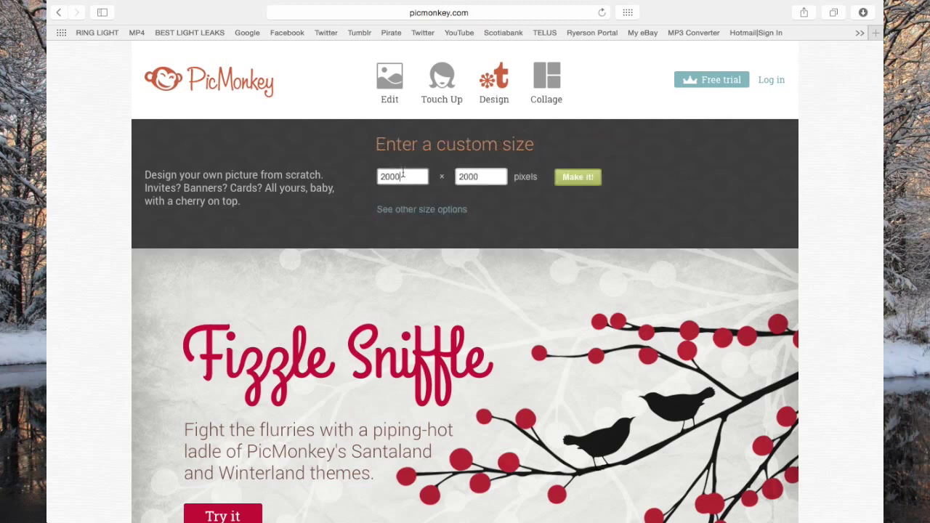
pyautogui.moveTo(404, 175); pyautogui.dragTo(339, 176)
pyautogui.write('768')
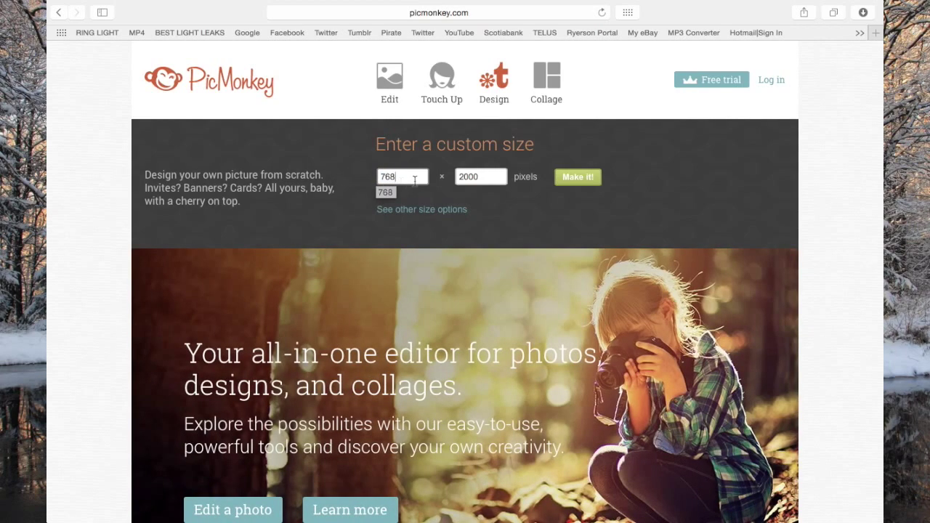
pyautogui.click(476, 178)
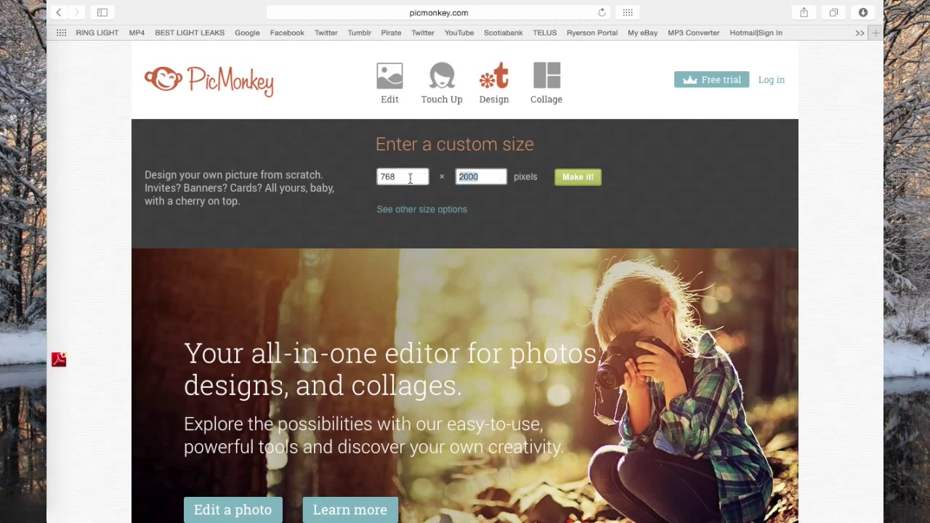
pyautogui.write('432')
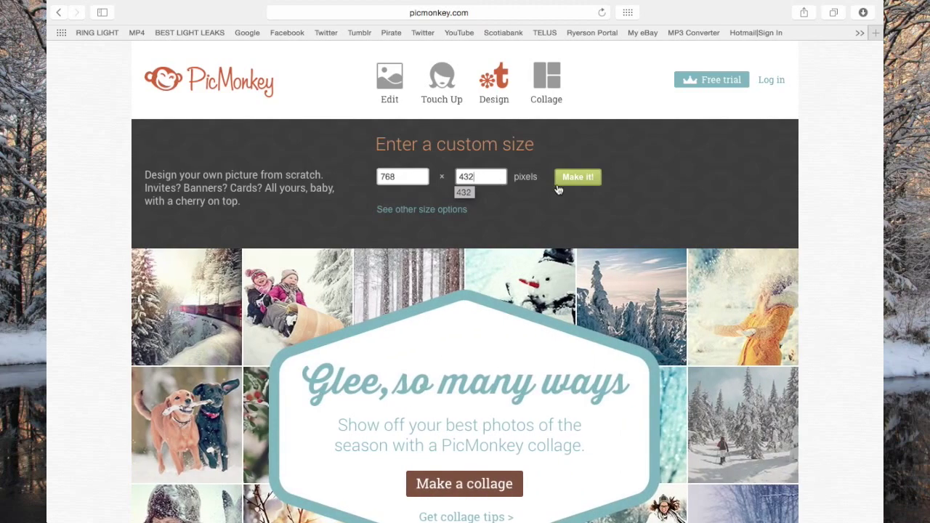
pyautogui.click(581, 184)
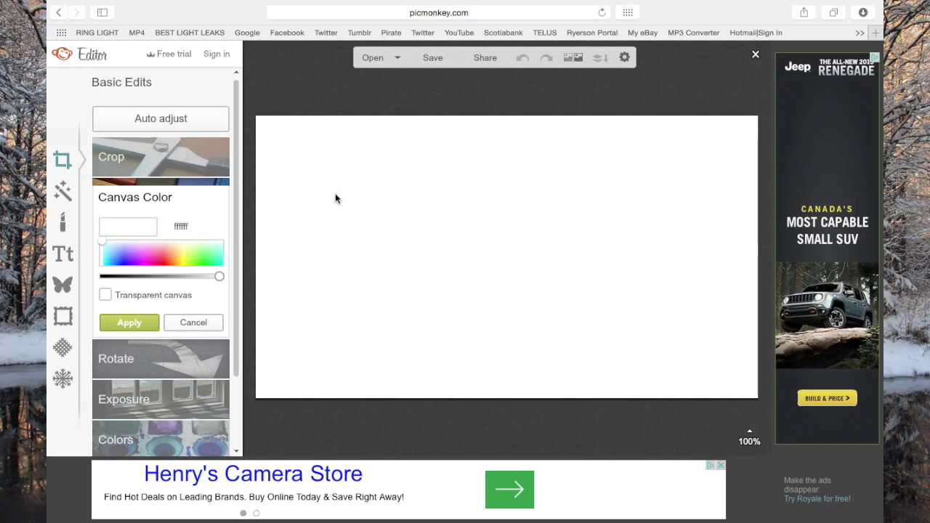
# Add the image igpic.jpg from the Downloads folder to the canvas as a custom overlay
pyautogui.click(63, 287)
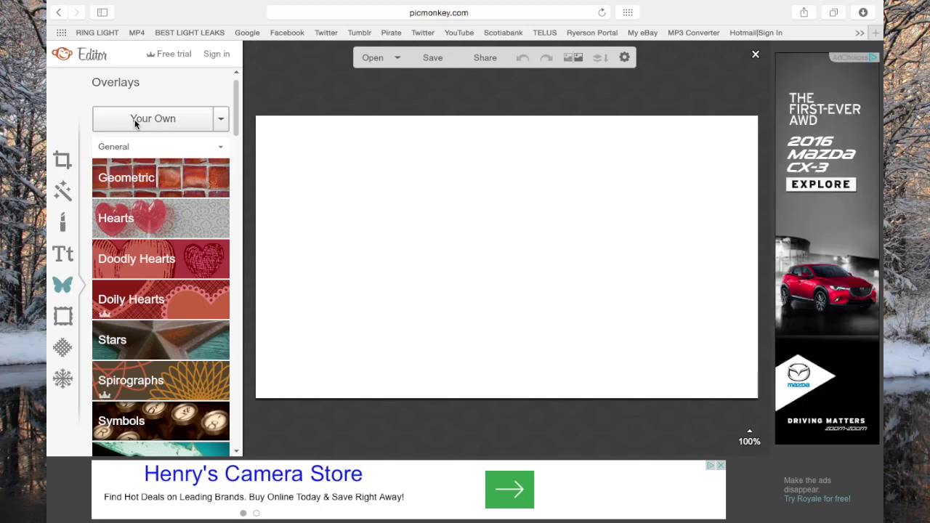
pyautogui.click(134, 122)
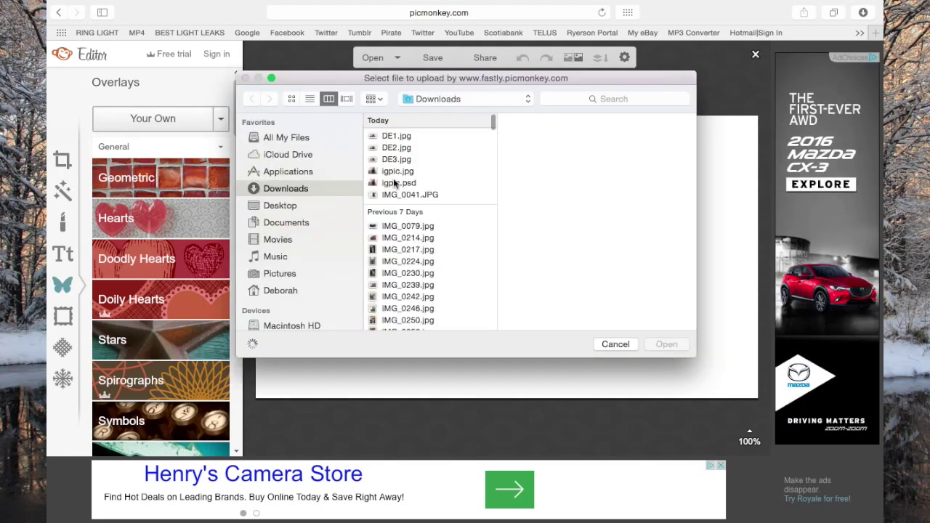
pyautogui.click(396, 172)
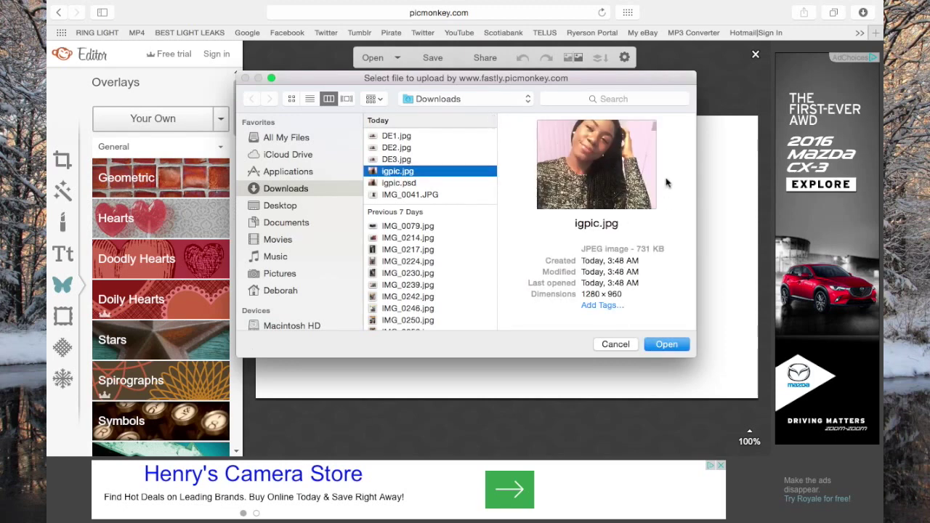
pyautogui.click(676, 346)
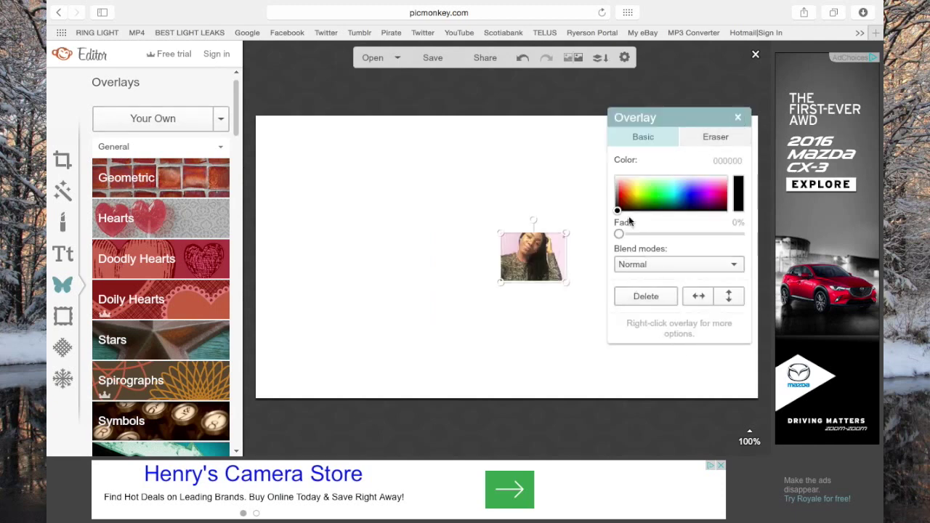
# Move the photo overlay to the canvas's upper-left corner and enlarge it until it covers the whole canvas
pyautogui.moveTo(533, 248); pyautogui.dragTo(286, 132)
pyautogui.moveTo(319, 164); pyautogui.dragTo(776, 491)
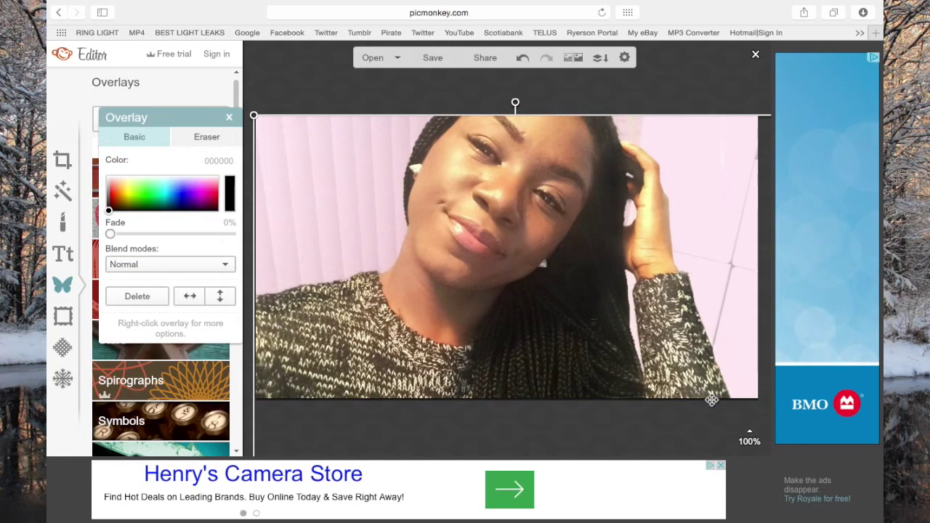
pyautogui.moveTo(652, 327); pyautogui.dragTo(650, 326)
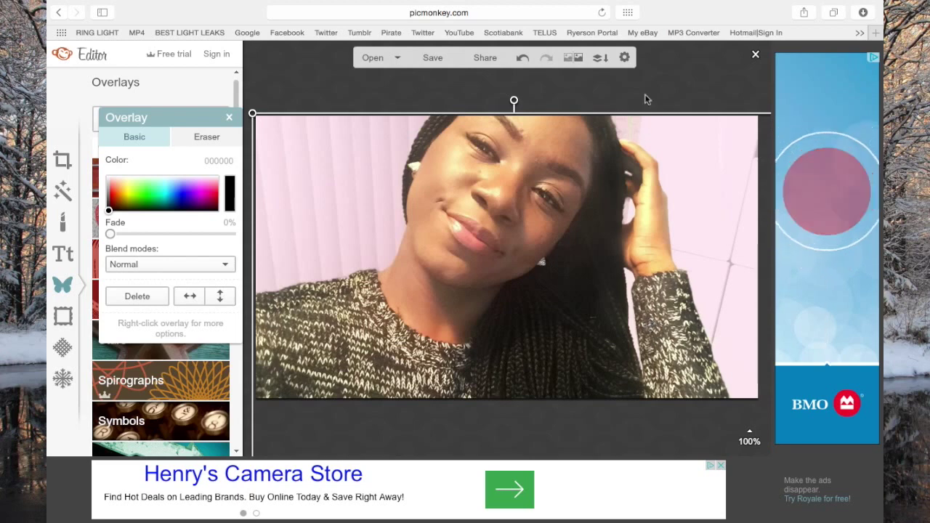
pyautogui.click(228, 118)
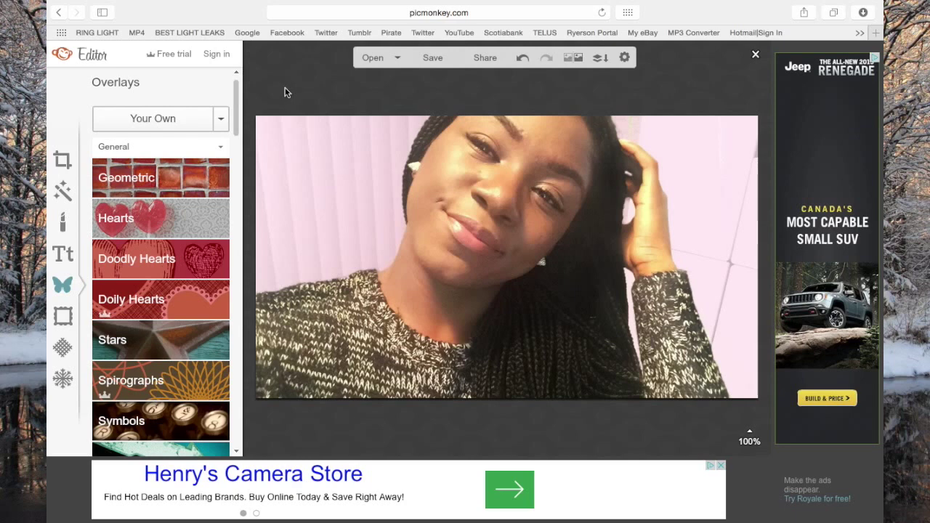
# Add a black geometric rectangle and stretch it into a wide, flat bar across the lower-right part of the photo
pyautogui.click(131, 179)
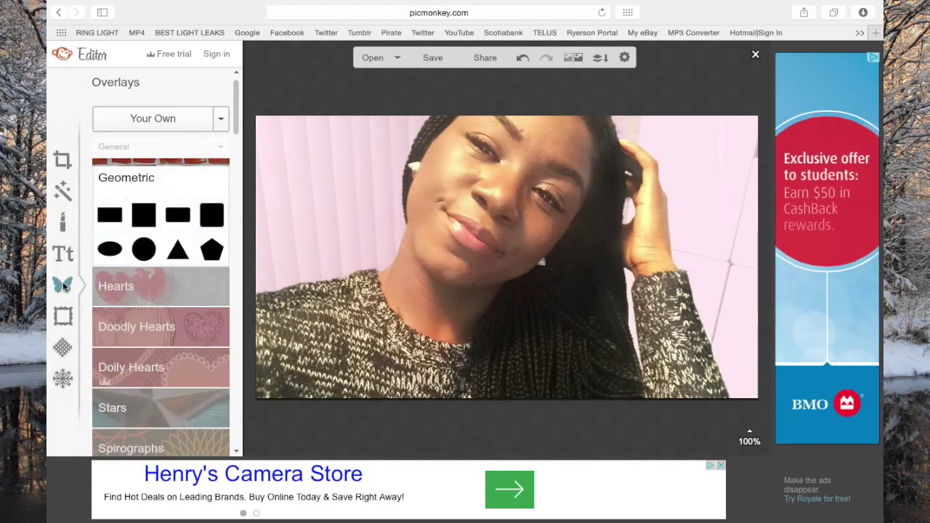
pyautogui.click(136, 161)
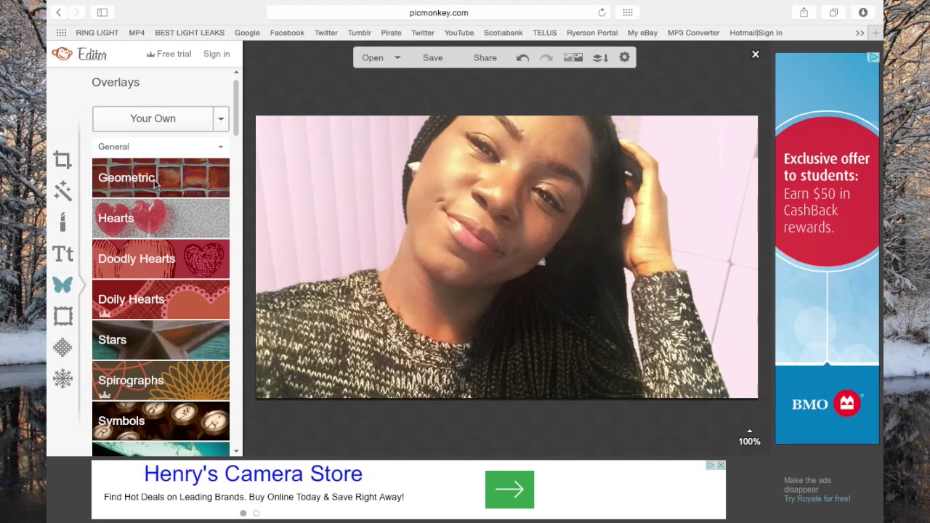
pyautogui.click(154, 184)
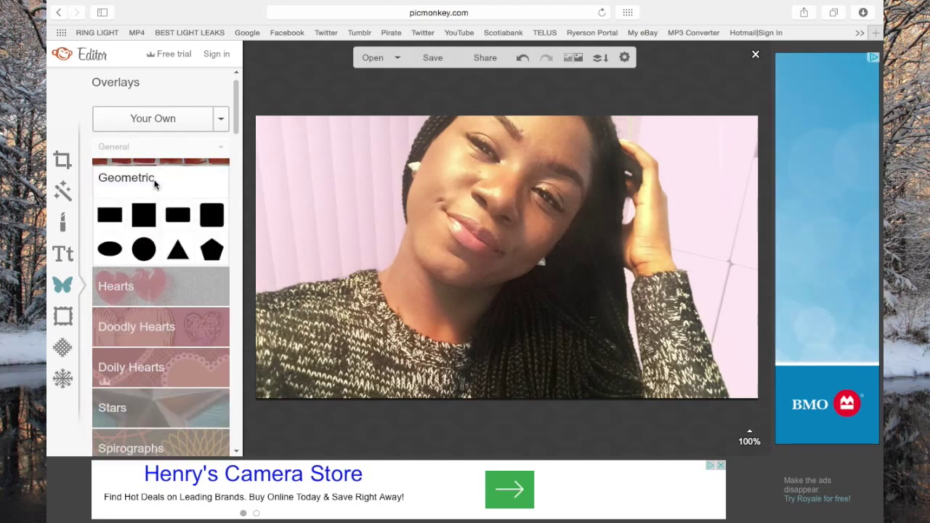
pyautogui.click(110, 215)
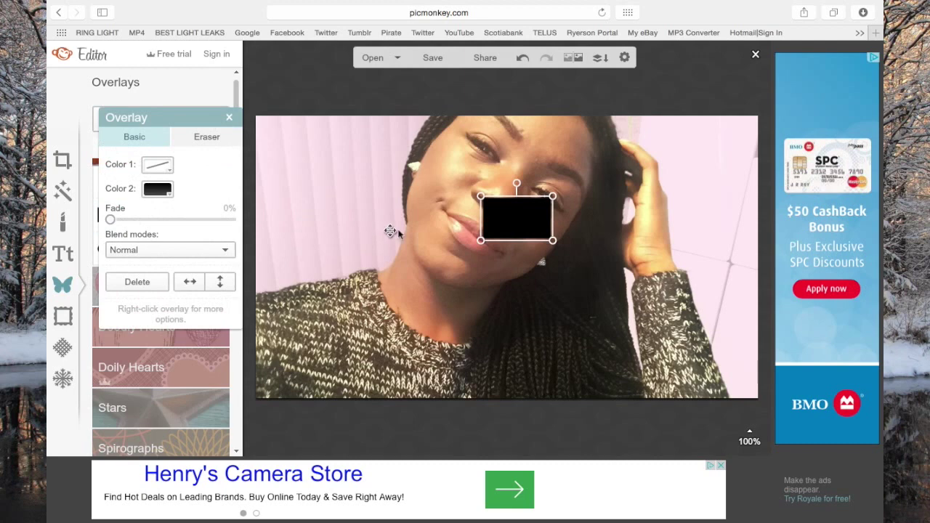
pyautogui.moveTo(516, 224); pyautogui.dragTo(715, 324)
pyautogui.moveTo(659, 301); pyautogui.dragTo(659, 312)
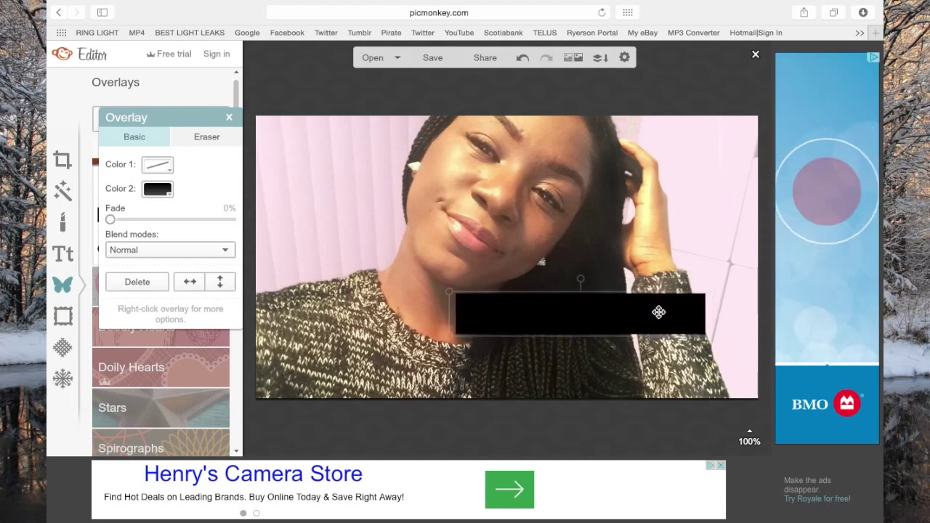
pyautogui.moveTo(708, 332); pyautogui.dragTo(741, 336)
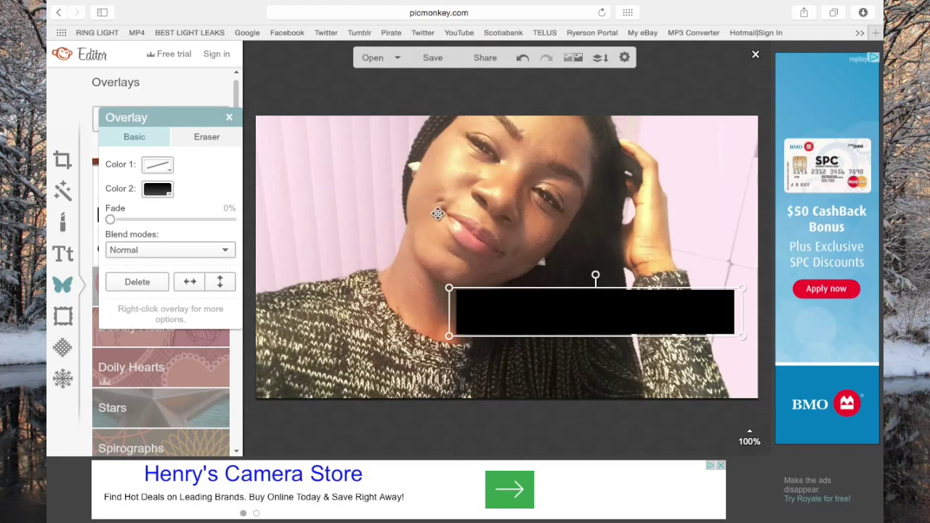
# Duplicate the black bar and place the copy directly below it, offset to the left
pyautogui.rightClick(513, 308)
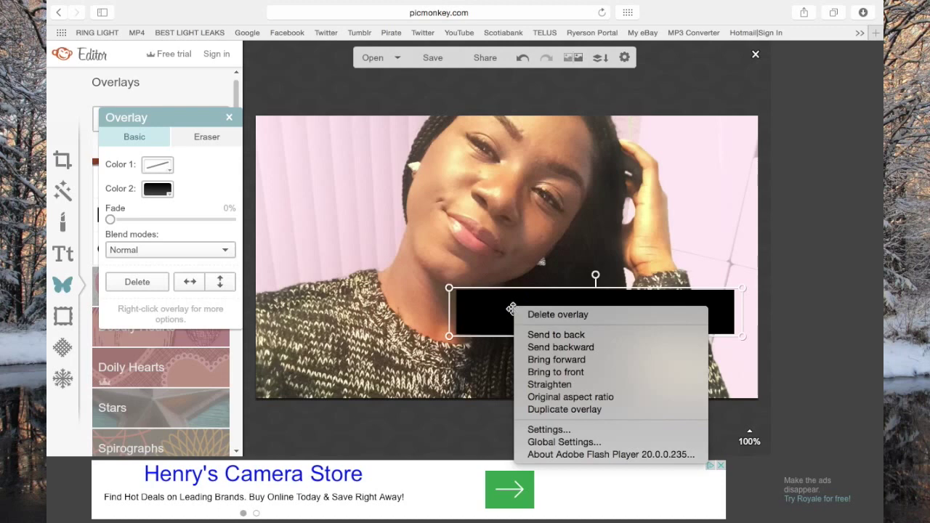
pyautogui.click(546, 410)
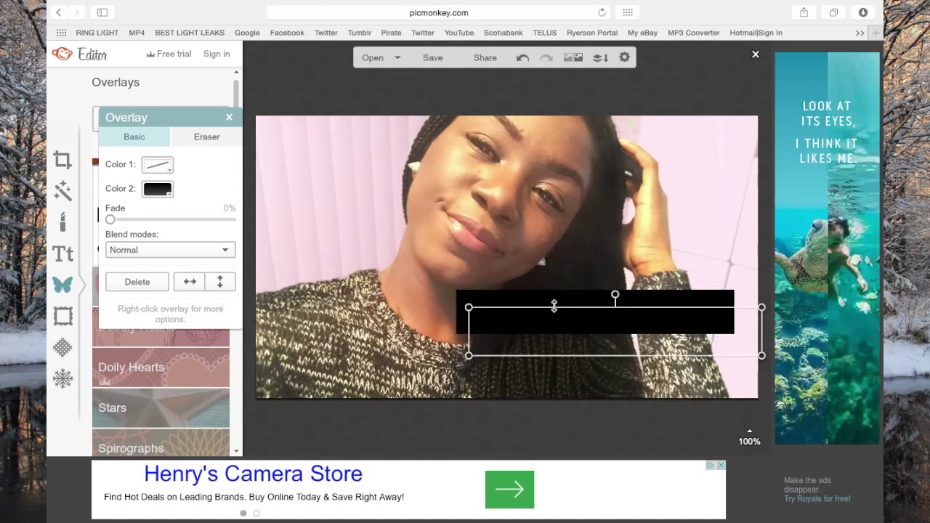
pyautogui.moveTo(578, 329); pyautogui.dragTo(466, 356)
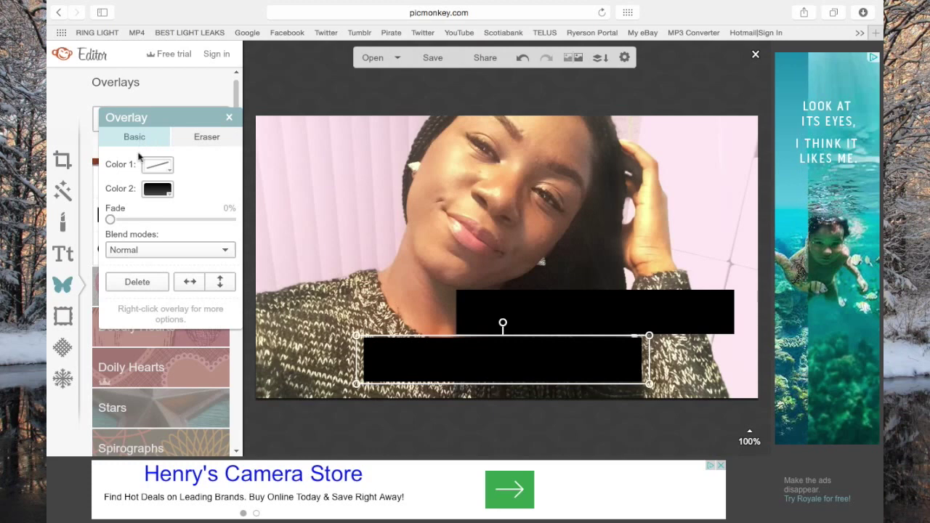
# Change the lower bar's fill color to white and finish editing the geometric overlays
pyautogui.click(155, 188)
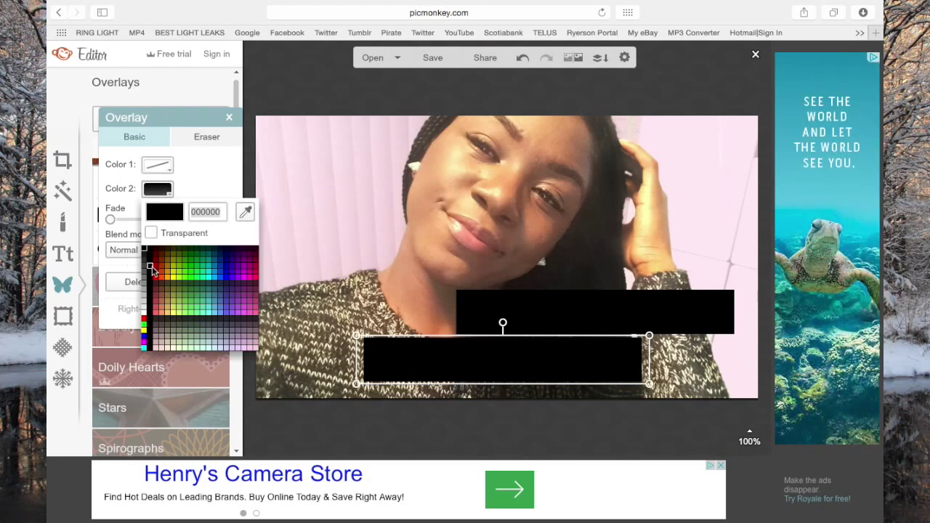
pyautogui.click(145, 318)
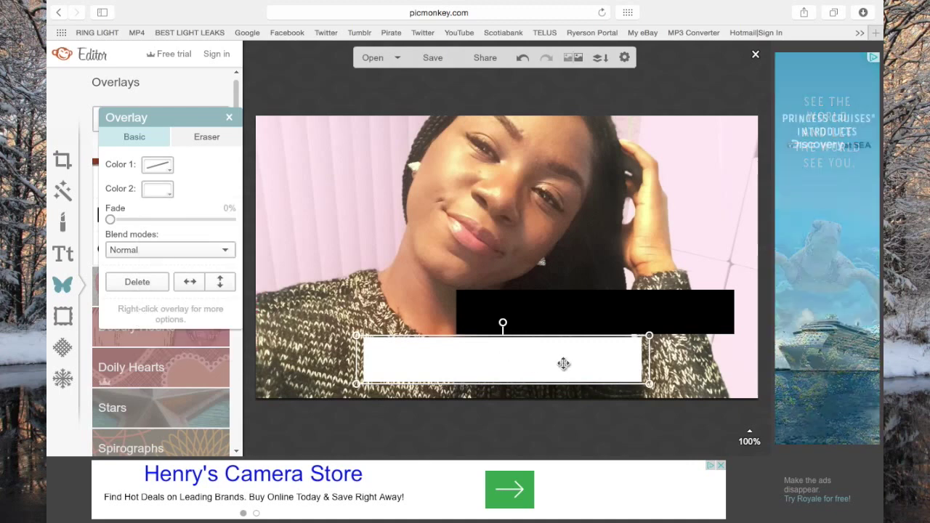
pyautogui.click(704, 426)
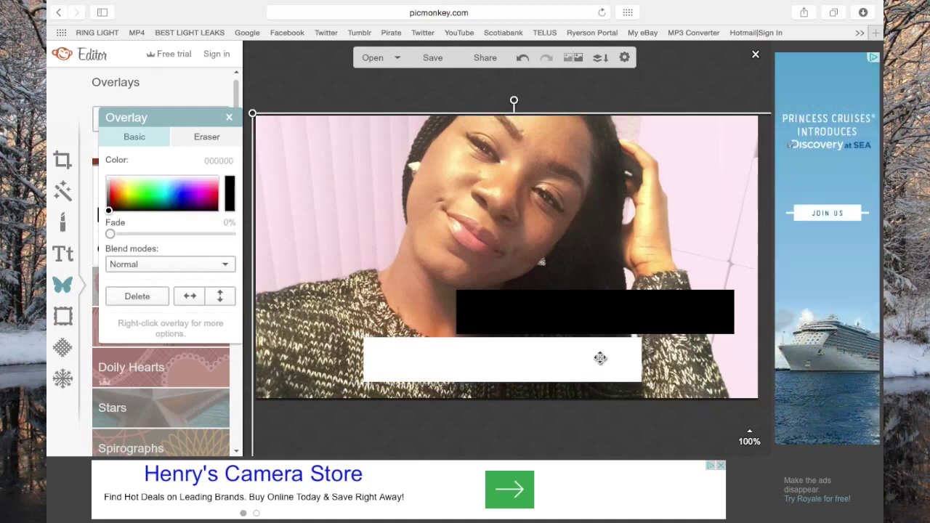
pyautogui.click(228, 117)
pyautogui.click(515, 367)
pyautogui.moveTo(515, 367); pyautogui.dragTo(515, 362)
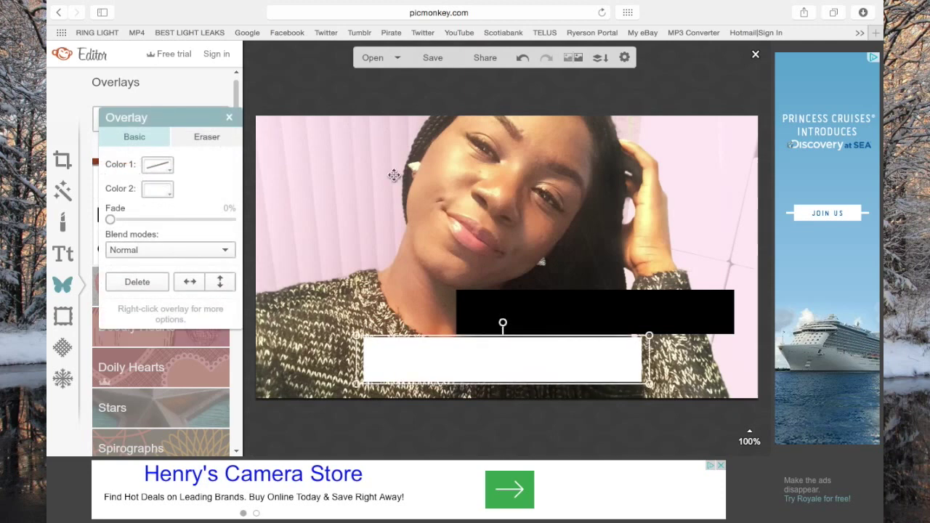
pyautogui.click(229, 118)
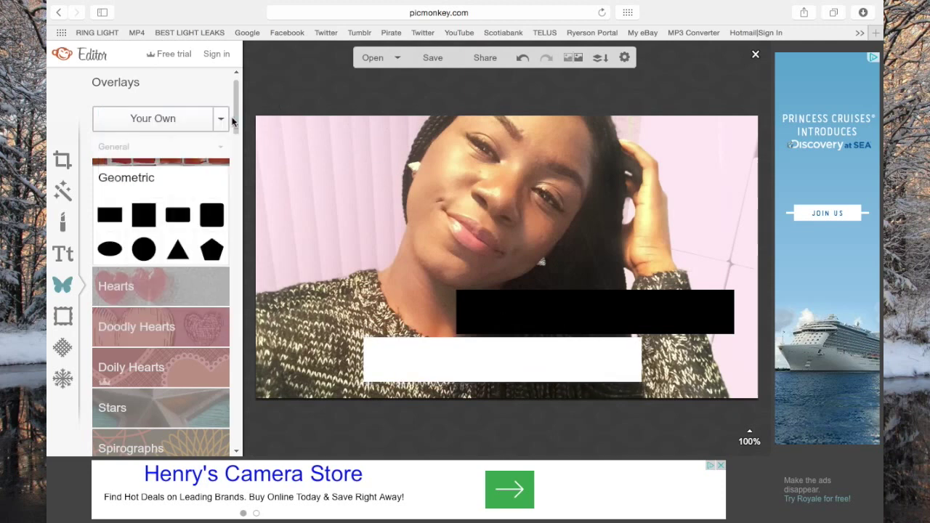
pyautogui.click(167, 158)
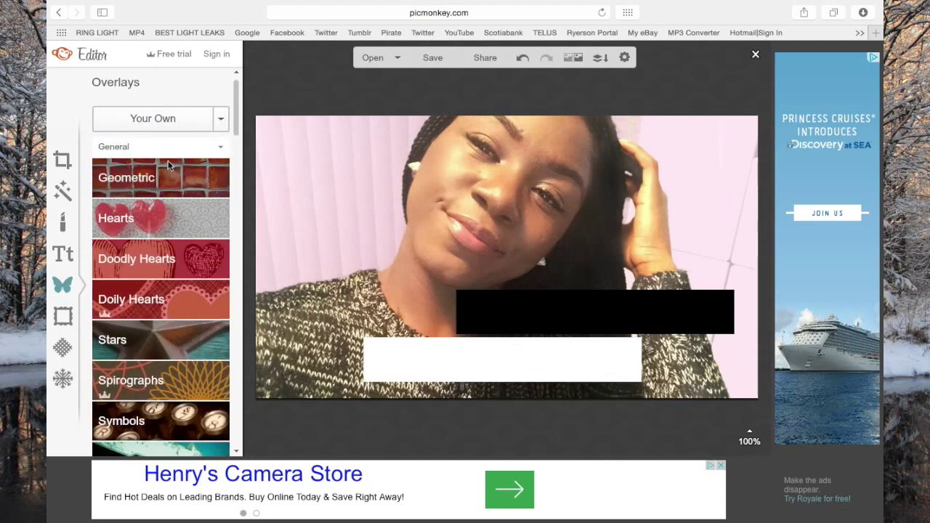
# Add a text box in the Impact font reading "GRWM: NEW YEARS" over the photo
pyautogui.click(70, 264)
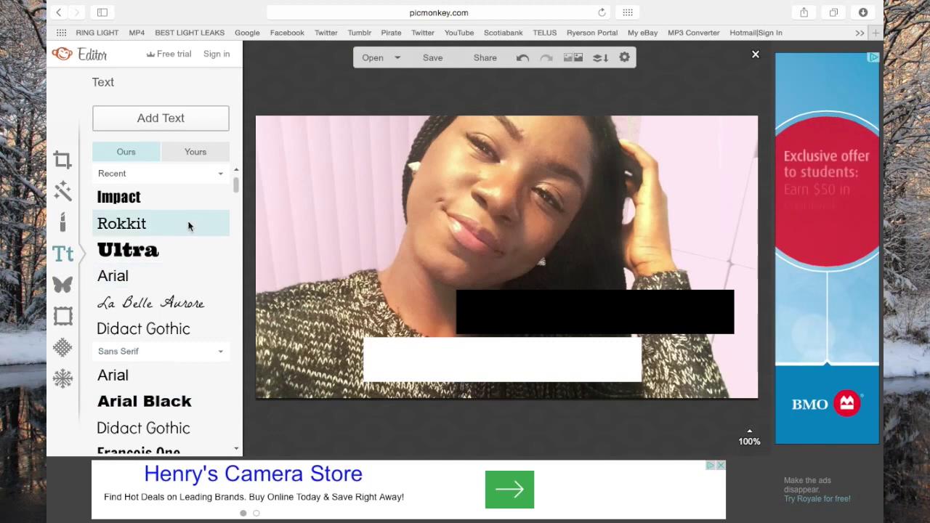
pyautogui.click(189, 155)
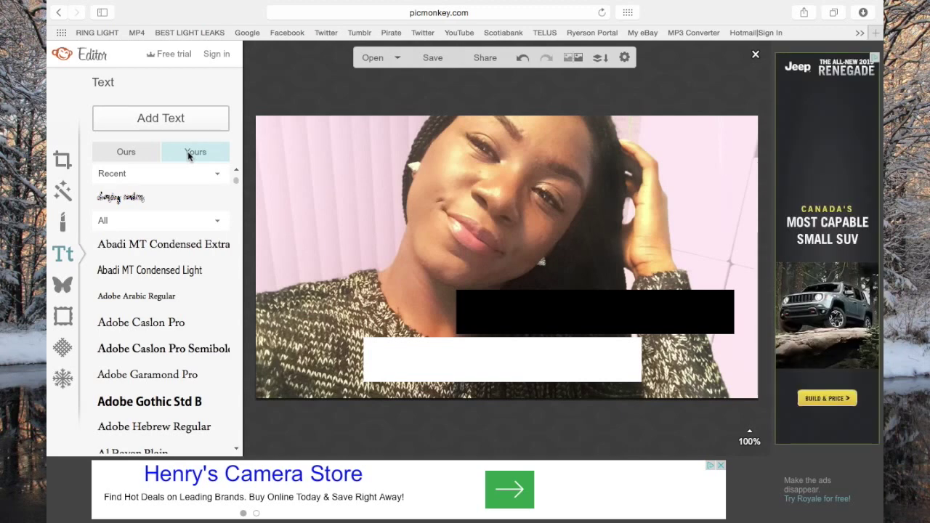
pyautogui.click(141, 158)
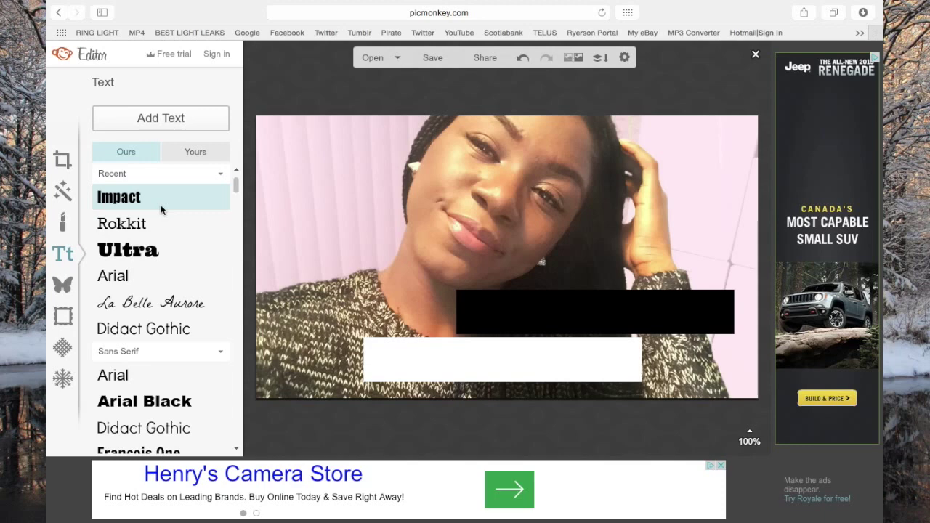
pyautogui.click(122, 207)
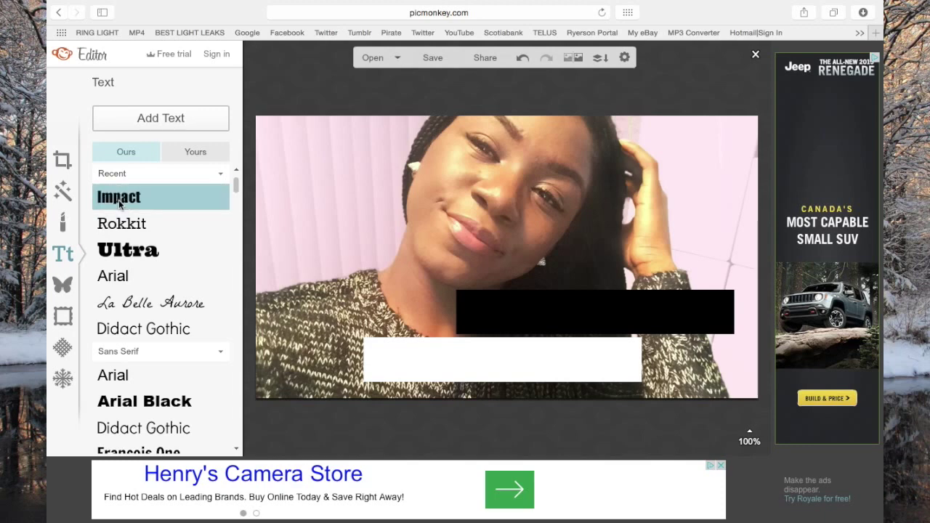
pyautogui.click(179, 125)
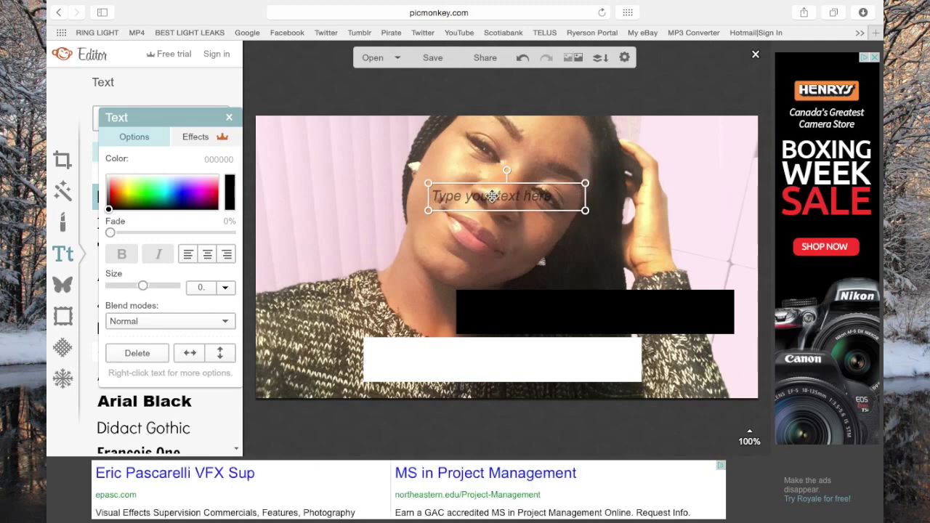
pyautogui.click(526, 203)
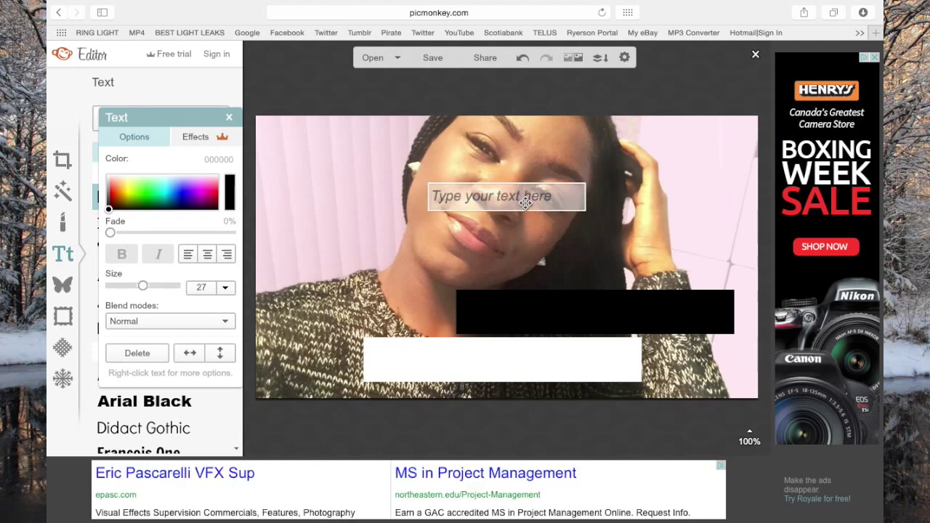
pyautogui.write('G')
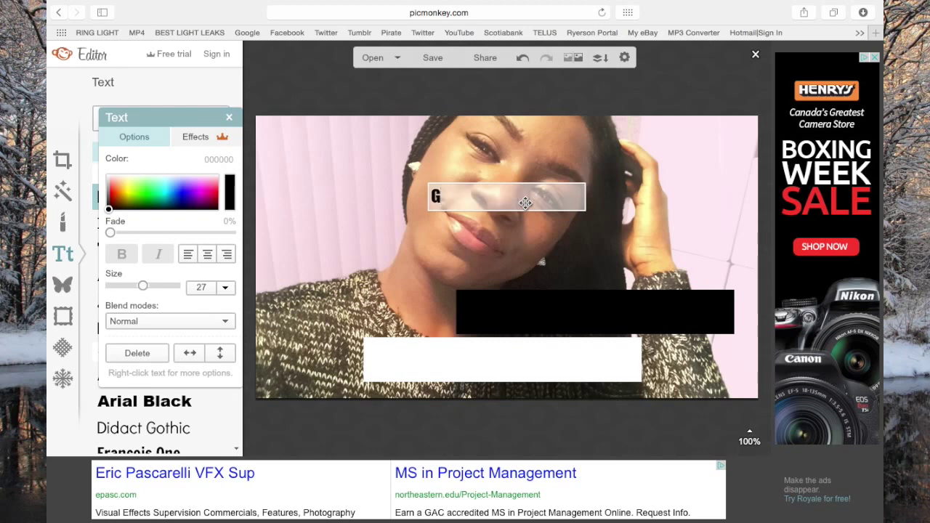
pyautogui.write('RWM: NEW YEARS')
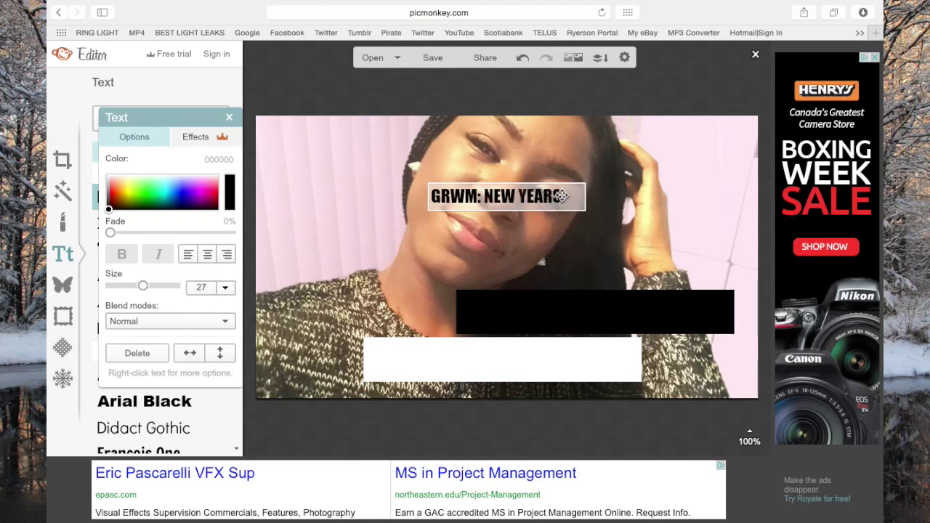
# Change the color of the "GRWM: NEW YEARS" text to white (ffffff)
pyautogui.moveTo(562, 195); pyautogui.dragTo(426, 197)
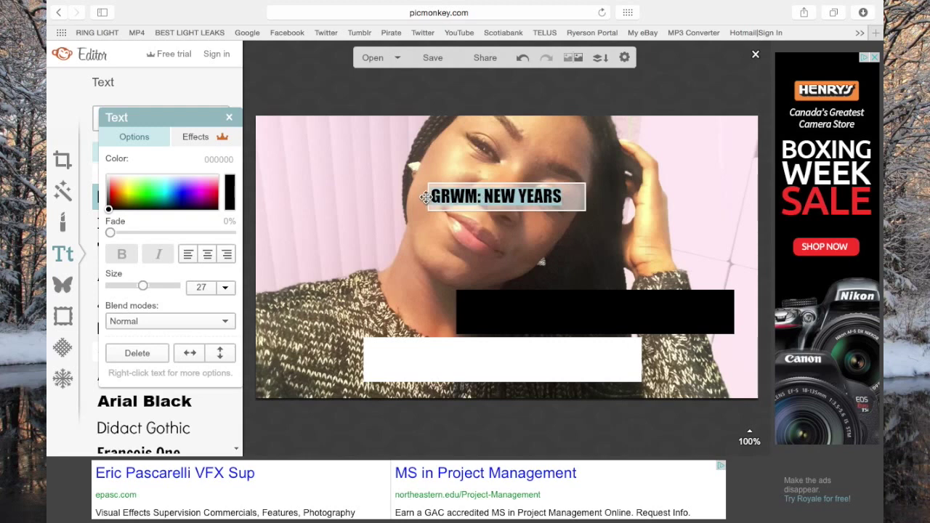
pyautogui.moveTo(110, 210); pyautogui.dragTo(103, 154)
pyautogui.click(528, 197)
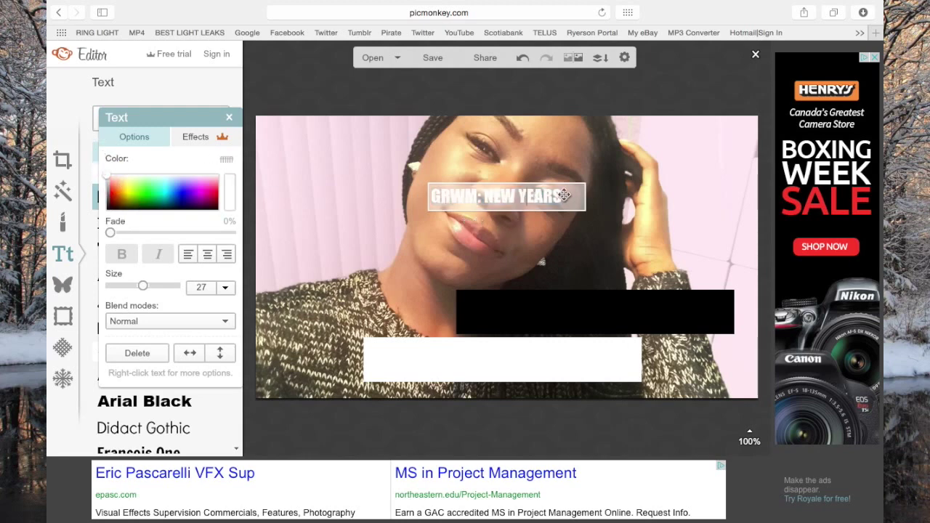
# Enlarge the "GRWM: NEW YEARS" text to size 57 on one line and position it so it fills the black bar
pyautogui.moveTo(567, 196); pyautogui.dragTo(424, 195)
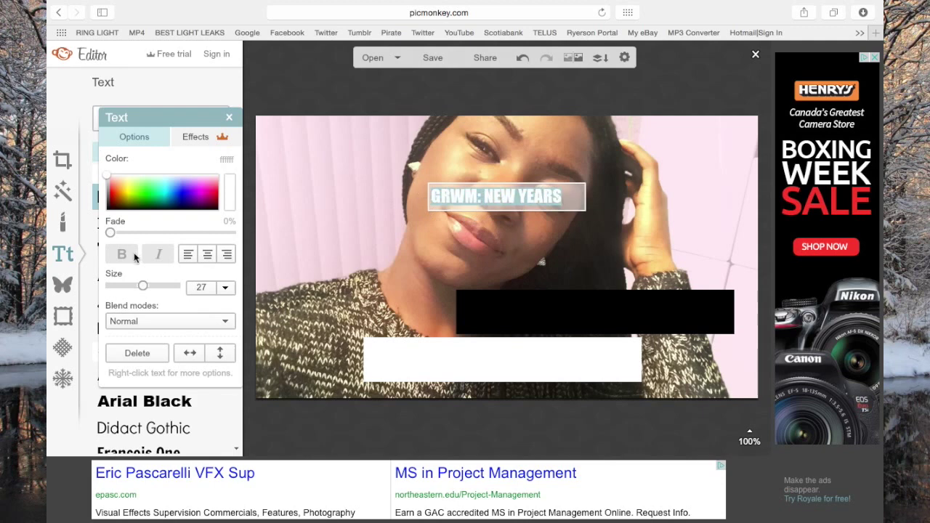
pyautogui.moveTo(142, 285); pyautogui.dragTo(143, 286)
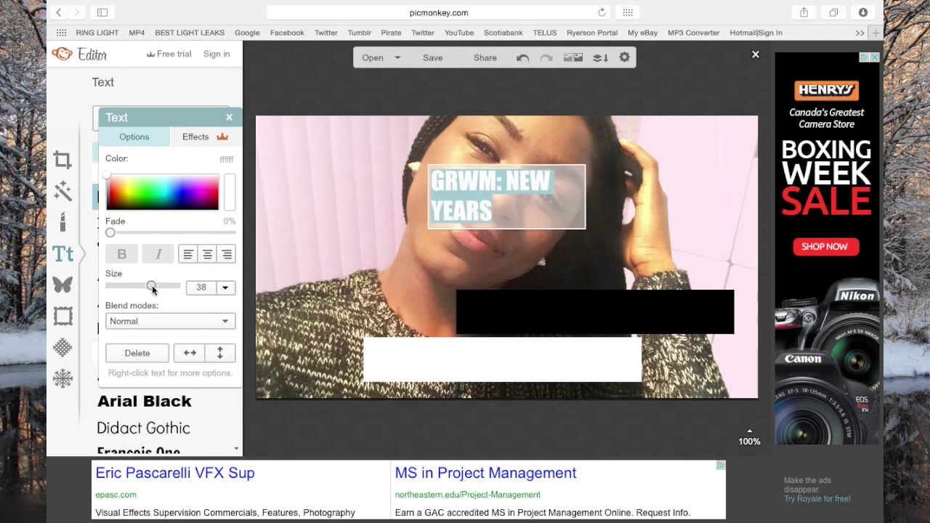
pyautogui.moveTo(659, 202); pyautogui.dragTo(681, 208)
pyautogui.moveTo(556, 203); pyautogui.dragTo(589, 311)
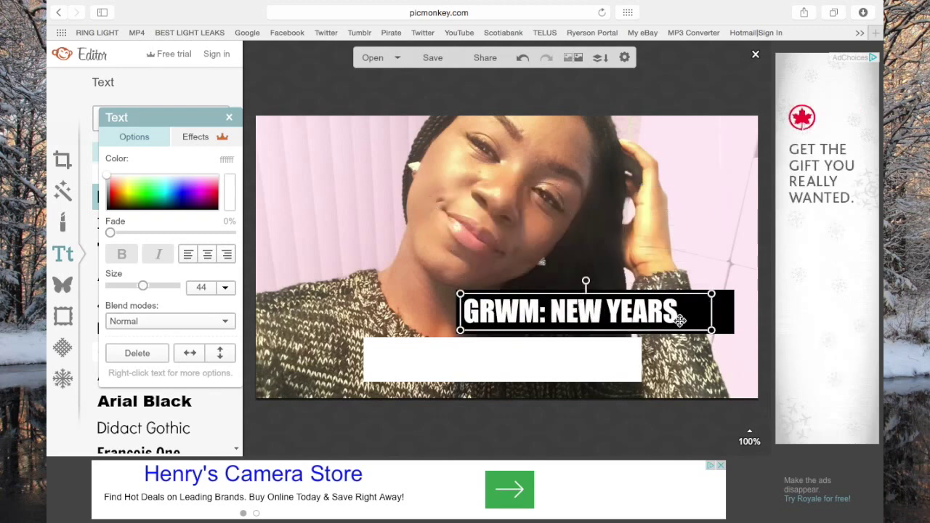
pyautogui.moveTo(143, 286); pyautogui.dragTo(145, 286)
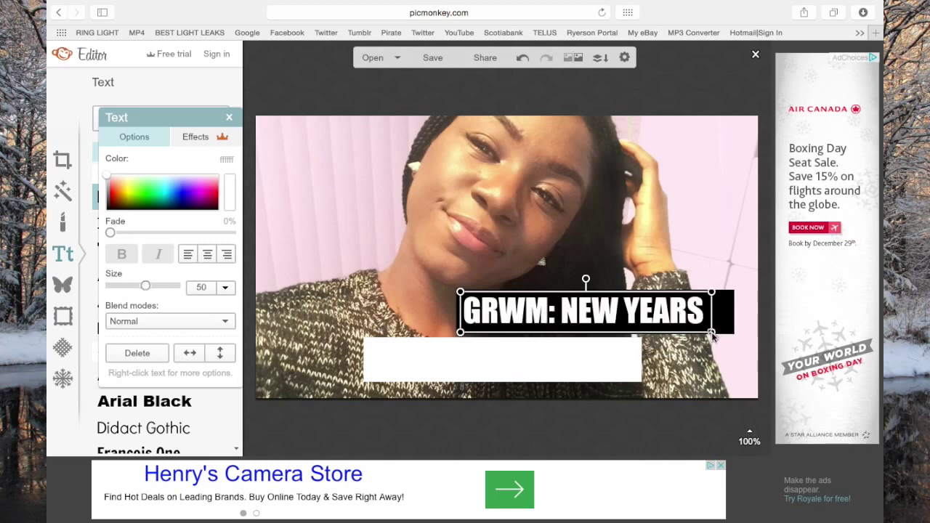
pyautogui.moveTo(712, 314); pyautogui.dragTo(769, 312)
pyautogui.moveTo(502, 311); pyautogui.dragTo(513, 310)
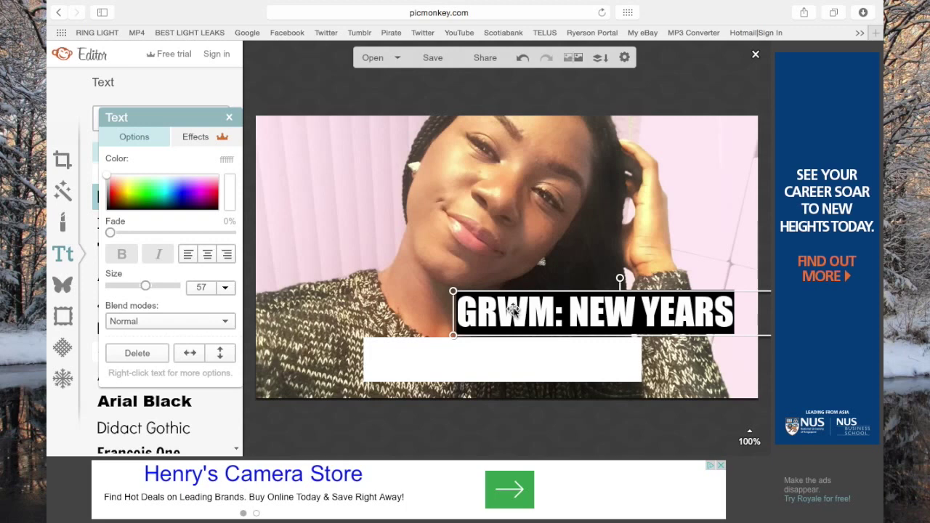
pyautogui.click(229, 118)
pyautogui.click(662, 317)
pyautogui.moveTo(663, 317); pyautogui.dragTo(662, 317)
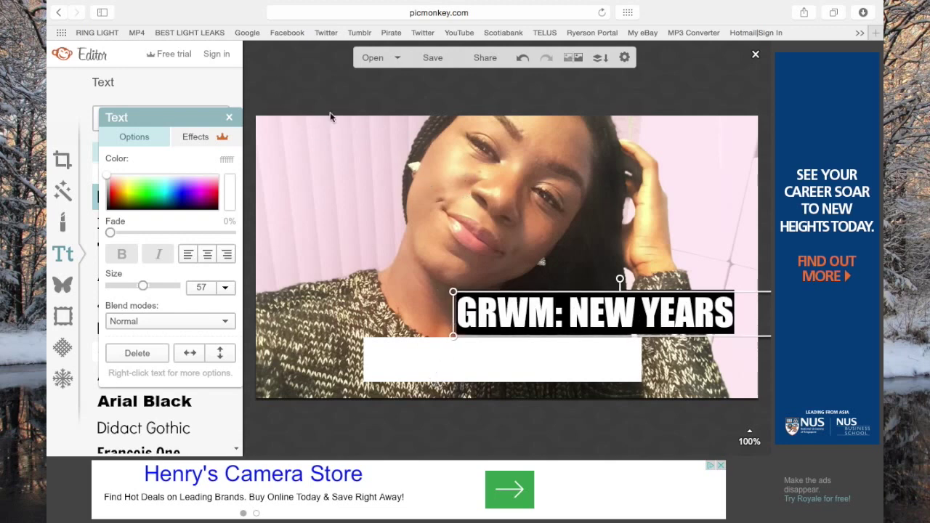
# Duplicate the "GRWM: NEW YEARS" text and move the copy up and to the left over the photo
pyautogui.doubleClick(590, 318)
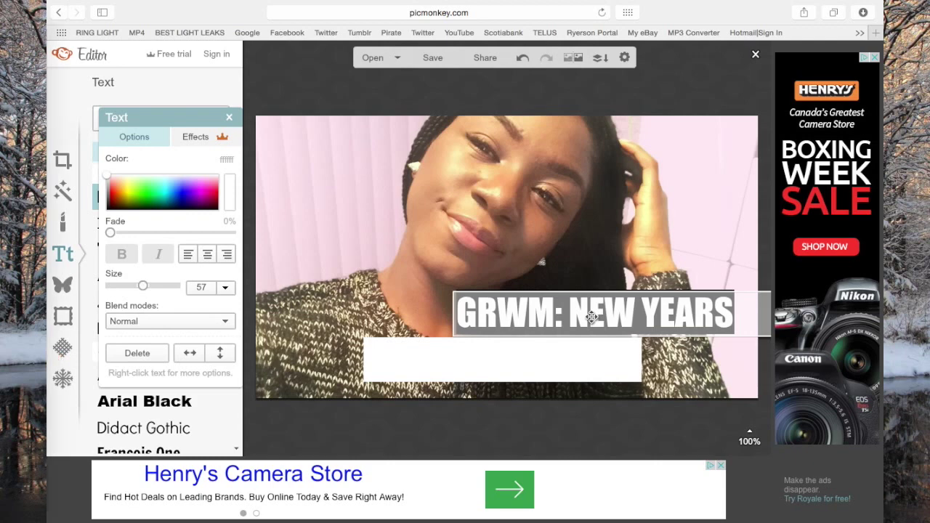
pyautogui.rightClick(600, 316)
pyautogui.rightClick(626, 309)
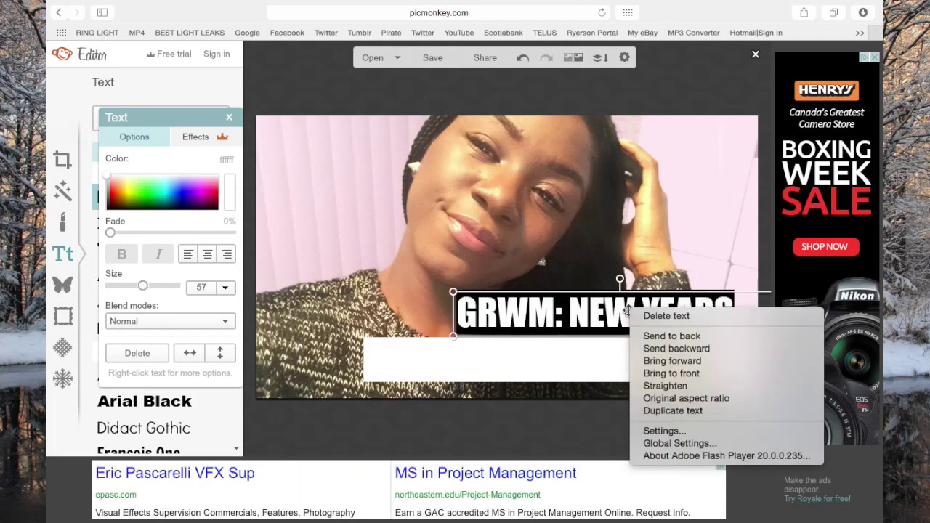
pyautogui.click(656, 412)
pyautogui.moveTo(572, 328); pyautogui.dragTo(411, 224)
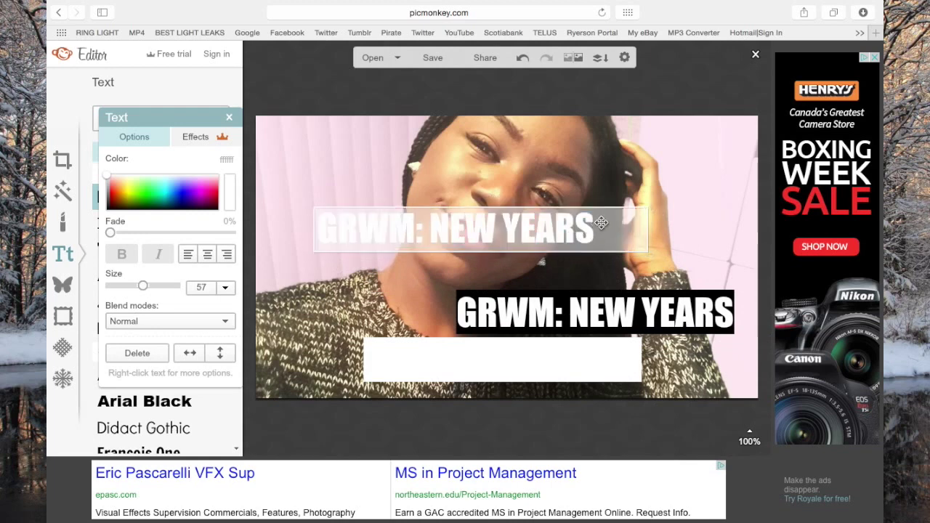
# Change the duplicated text's color to near-black (040404) and replace its wording with the channel name in capitals
pyautogui.moveTo(600, 225); pyautogui.dragTo(317, 228)
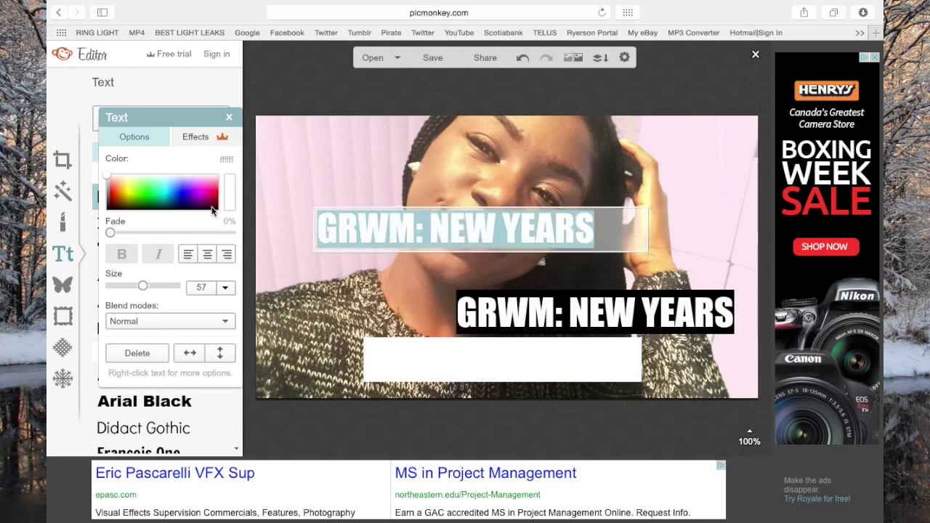
pyautogui.moveTo(108, 190); pyautogui.dragTo(106, 211)
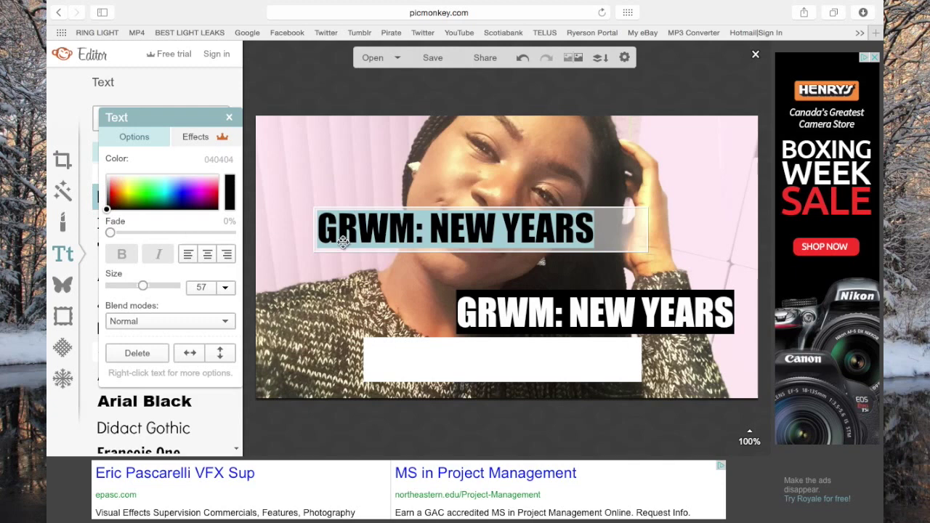
pyautogui.click(388, 225)
pyautogui.moveTo(600, 227); pyautogui.dragTo(302, 228)
pyautogui.write('DEE')
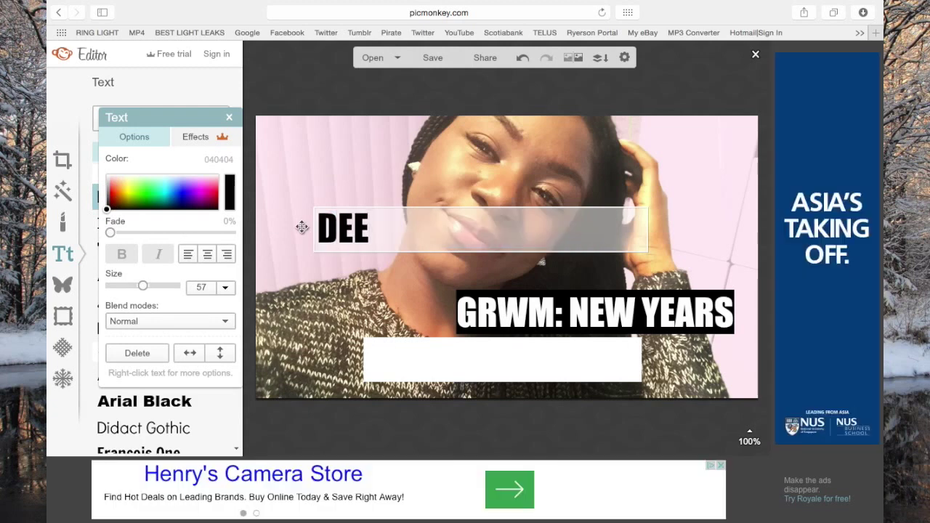
pyautogui.write('KAAYBRIGHT')
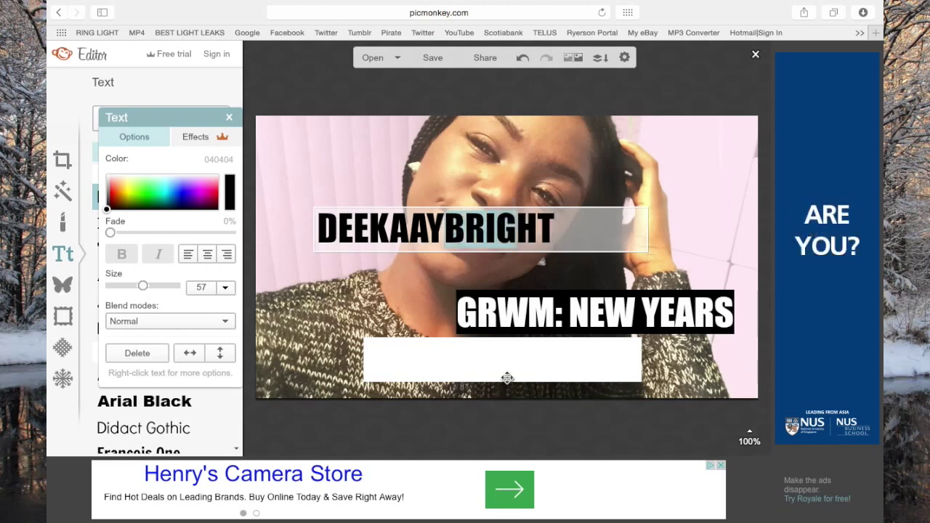
# Move the channel name text onto the white bar, enlarge it to size 63 to fill the bar, and finish editing the text
pyautogui.click(571, 210)
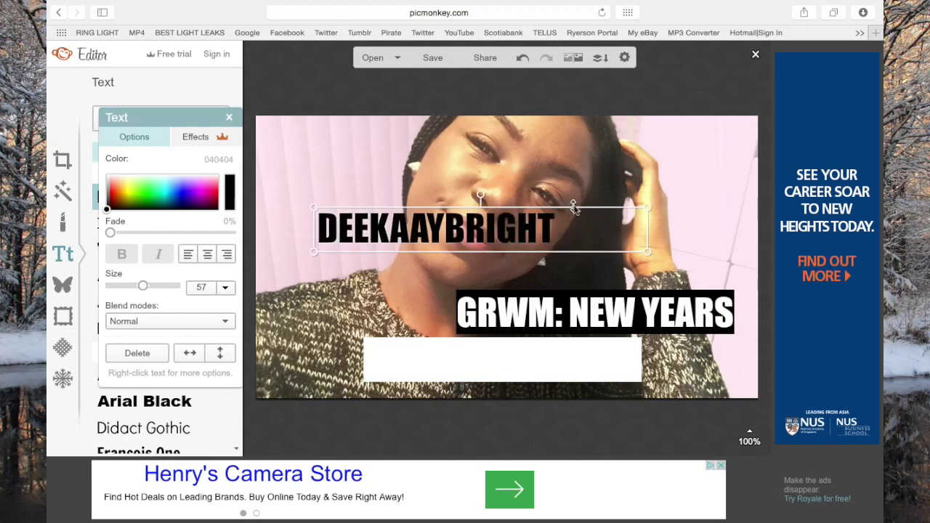
pyautogui.moveTo(586, 221); pyautogui.dragTo(638, 356)
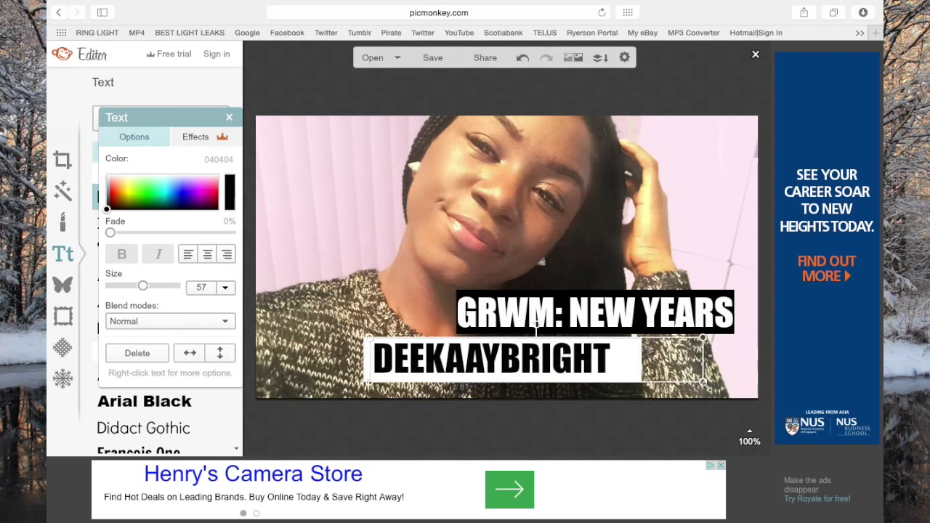
pyautogui.moveTo(703, 383); pyautogui.dragTo(769, 387)
pyautogui.moveTo(606, 364); pyautogui.dragTo(596, 360)
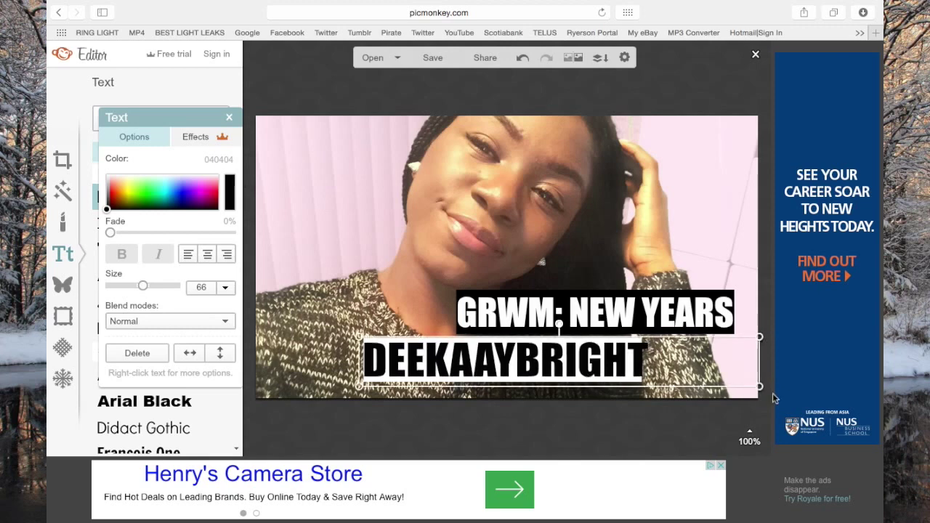
pyautogui.moveTo(760, 389); pyautogui.dragTo(748, 389)
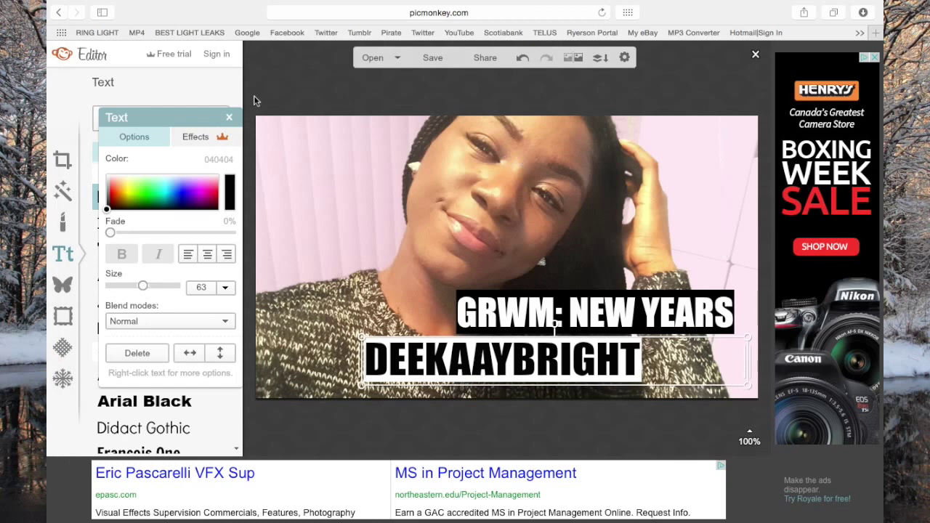
pyautogui.click(227, 119)
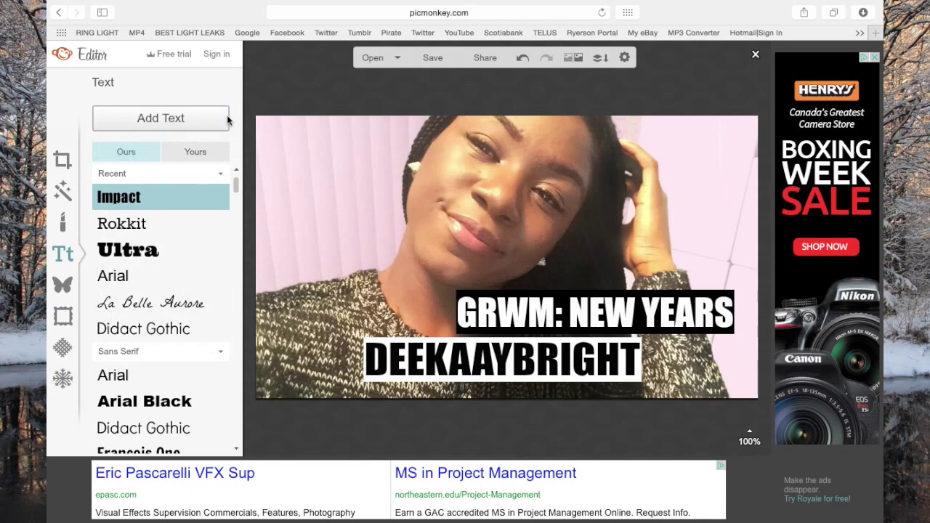
# Add a hand-drawn square from the Correction Marks overlays beside the face and place a check mark inside it
pyautogui.click(63, 285)
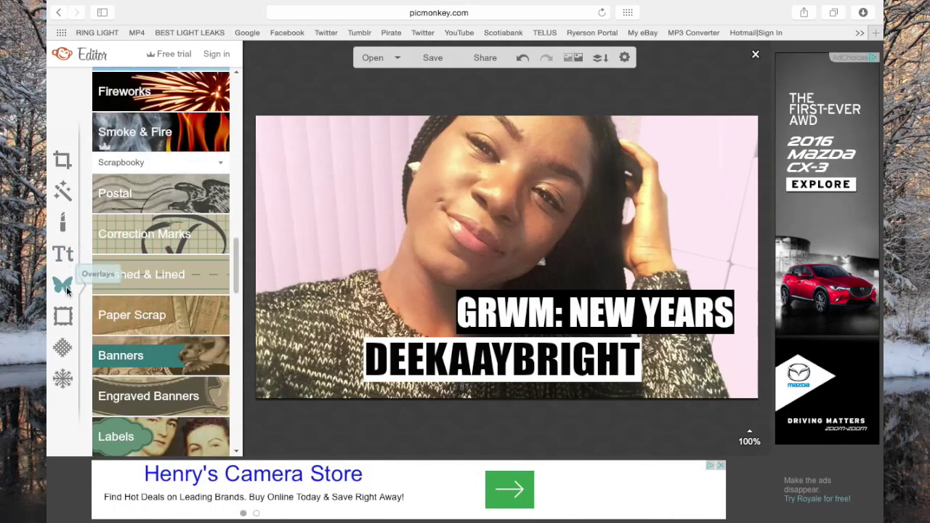
pyautogui.scroll(-2, 234, 261)
pyautogui.click(145, 192)
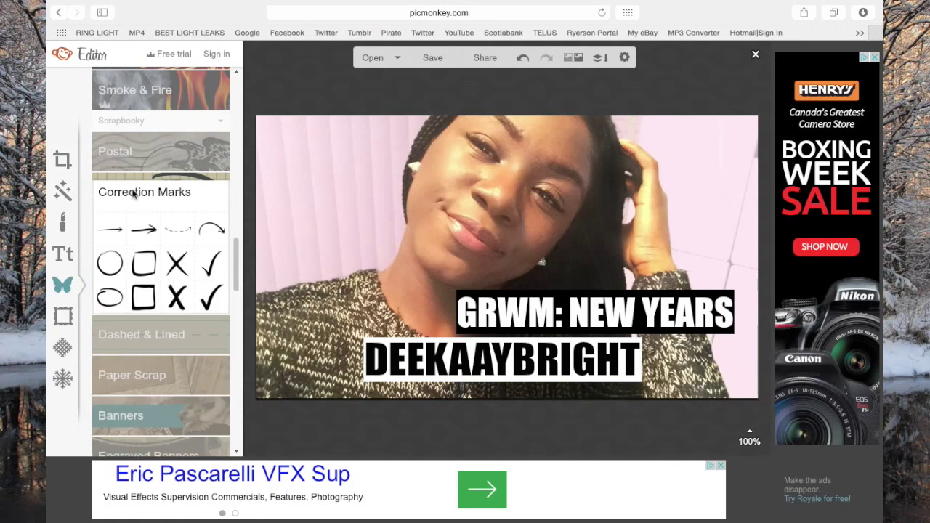
pyautogui.click(144, 263)
pyautogui.moveTo(506, 256); pyautogui.dragTo(340, 227)
pyautogui.click(229, 116)
pyautogui.click(212, 264)
pyautogui.moveTo(498, 239); pyautogui.dragTo(337, 198)
pyautogui.click(229, 119)
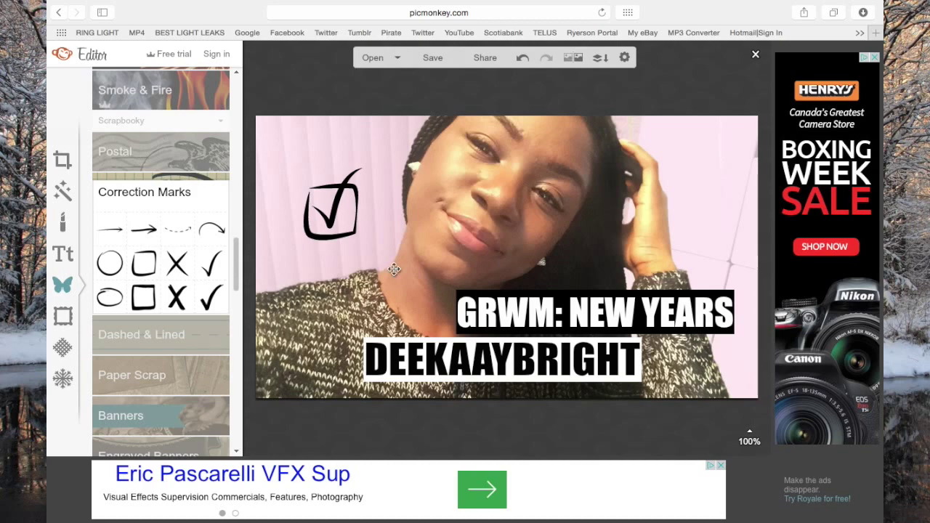
# Delete the hand-drawn square and its check mark from the photo
pyautogui.click(332, 237)
pyautogui.press('Delete')
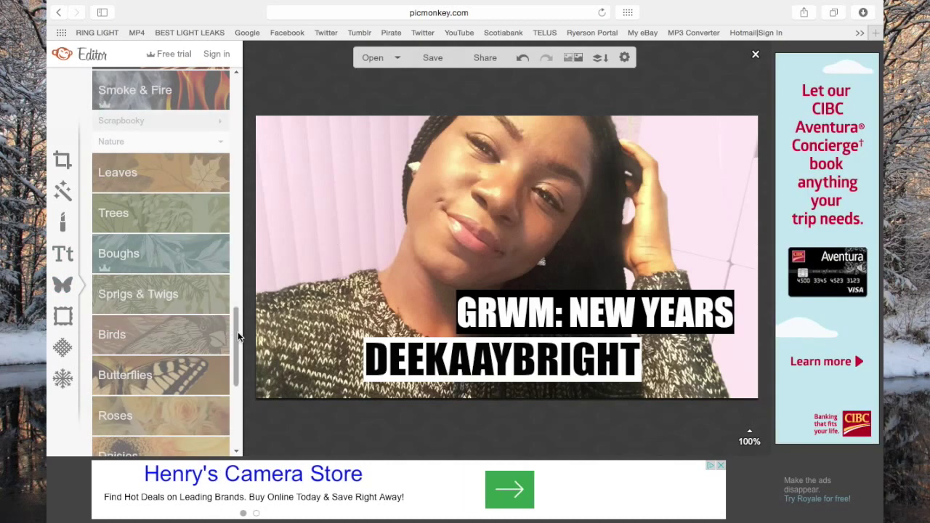
# Add a black geometric triangle overlay and enlarge it across the middle of the photo
pyautogui.scroll(10, 160, 291)
pyautogui.click(139, 181)
pyautogui.click(178, 250)
pyautogui.moveTo(465, 256); pyautogui.dragTo(501, 211)
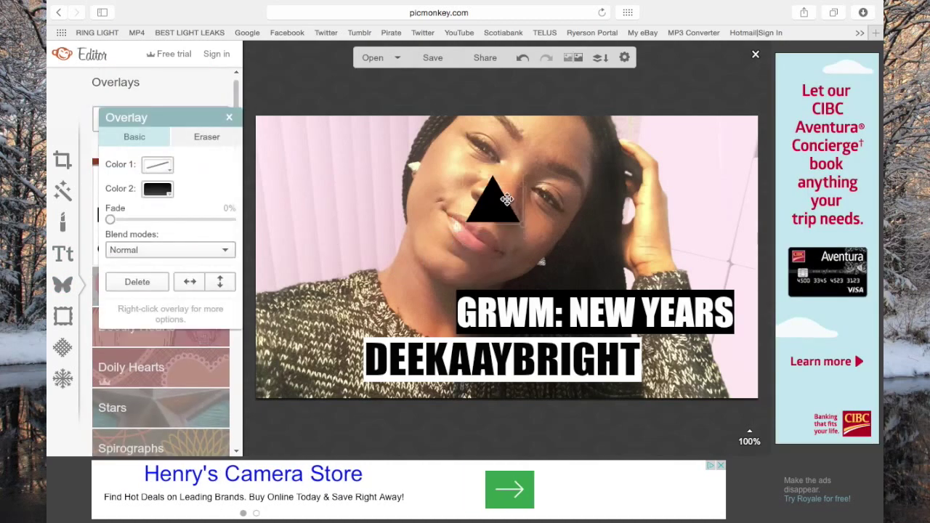
pyautogui.moveTo(530, 245); pyautogui.dragTo(670, 374)
# Reposition the large black triangle around the photo's center and rotate it to point downward
pyautogui.moveTo(619, 329); pyautogui.dragTo(523, 319)
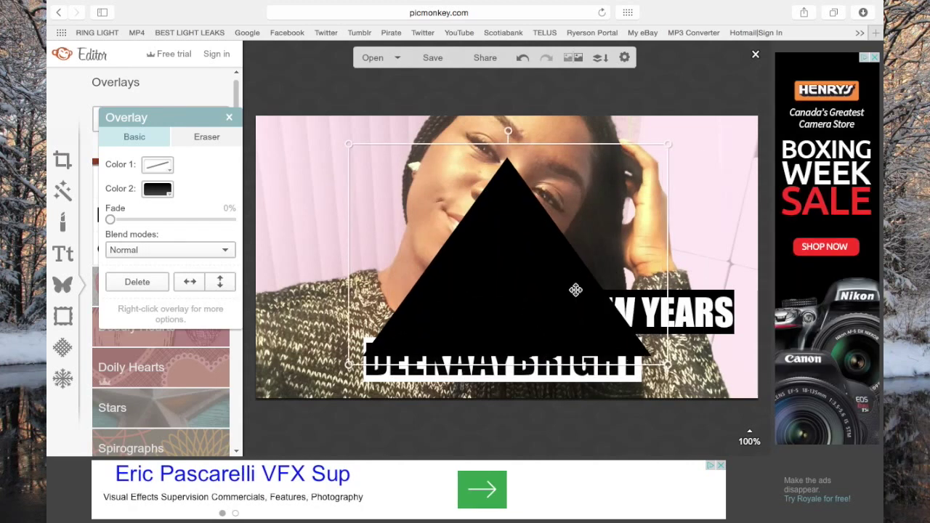
pyautogui.moveTo(574, 288); pyautogui.dragTo(525, 182)
pyautogui.moveTo(694, 130); pyautogui.dragTo(514, 255)
pyautogui.moveTo(200, 123); pyautogui.dragTo(249, 116)
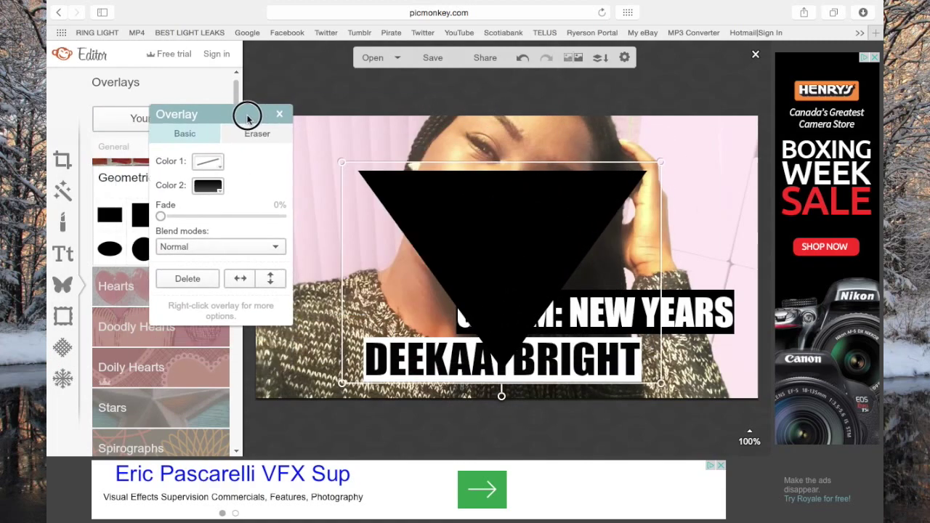
# Make the triangle's fill transparent with a black outline and shrink it slightly
pyautogui.click(209, 191)
pyautogui.click(205, 234)
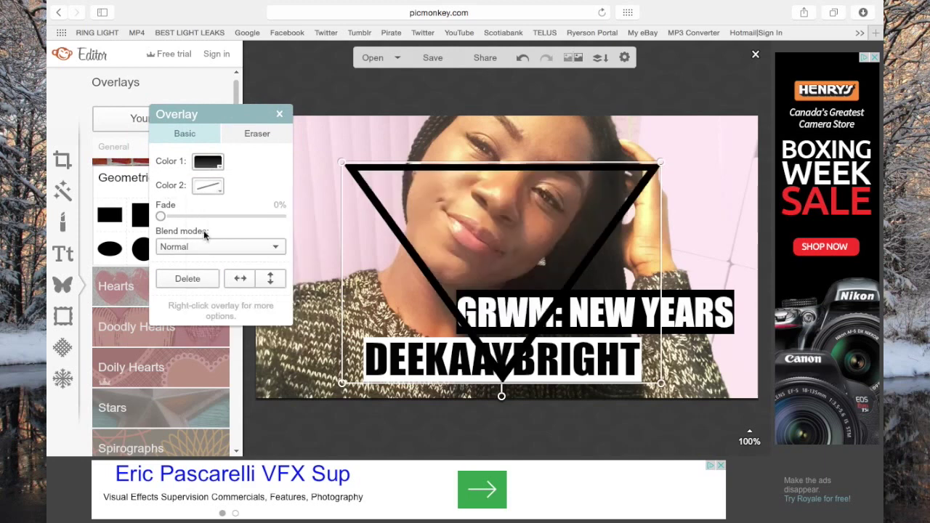
pyautogui.moveTo(659, 165); pyautogui.dragTo(638, 151)
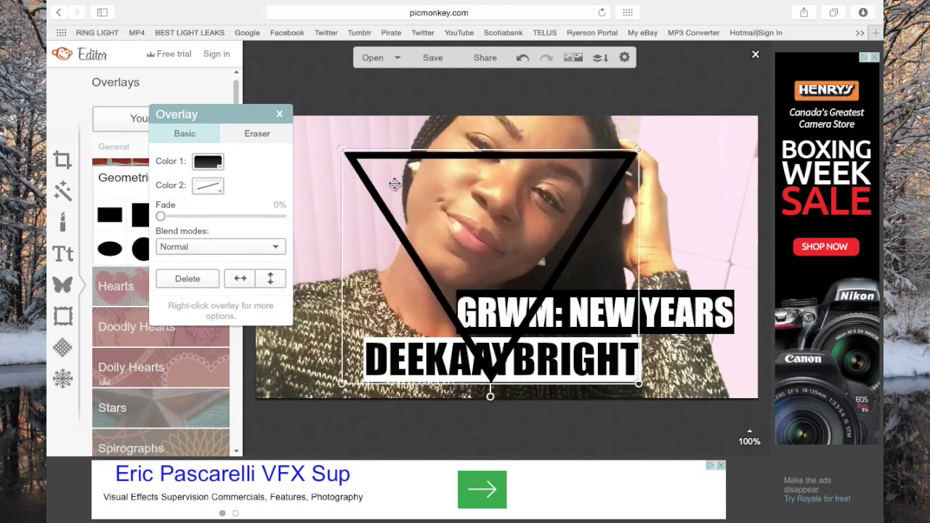
# Recolor the triangle's outline to white and set its fade to 1%
pyautogui.click(205, 164)
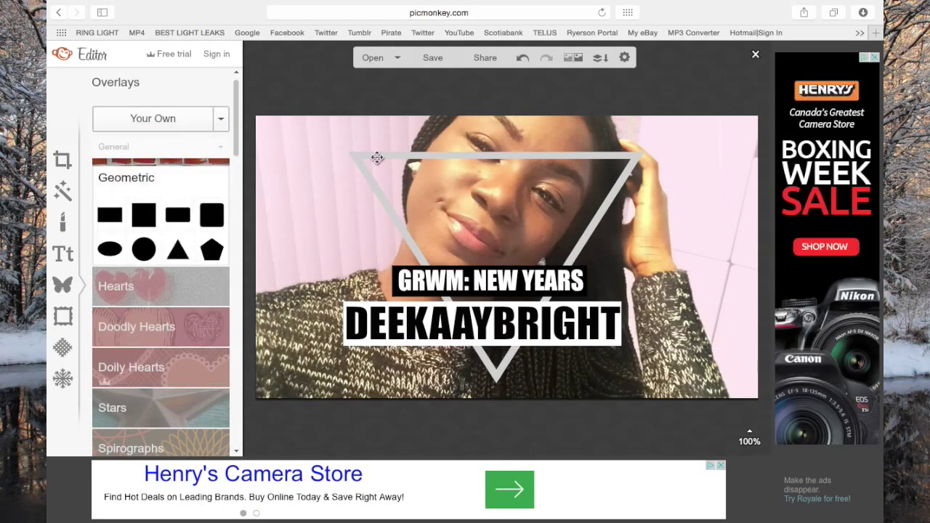
pyautogui.click(377, 157)
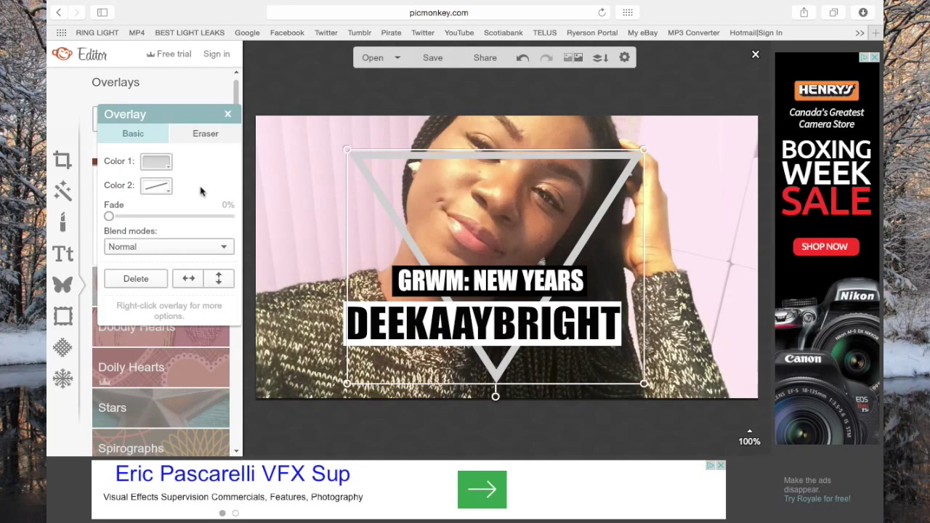
pyautogui.click(171, 168)
pyautogui.click(208, 251)
pyautogui.moveTo(109, 216)
pyautogui.mouseDown()
pyautogui.moveTo(126, 215)
pyautogui.moveTo(112, 221)
pyautogui.mouseUp()
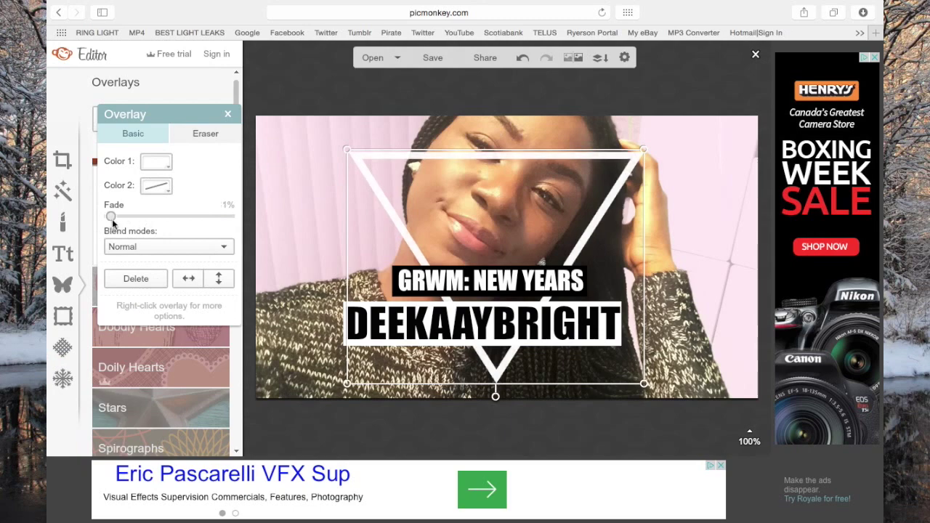
pyautogui.click(322, 86)
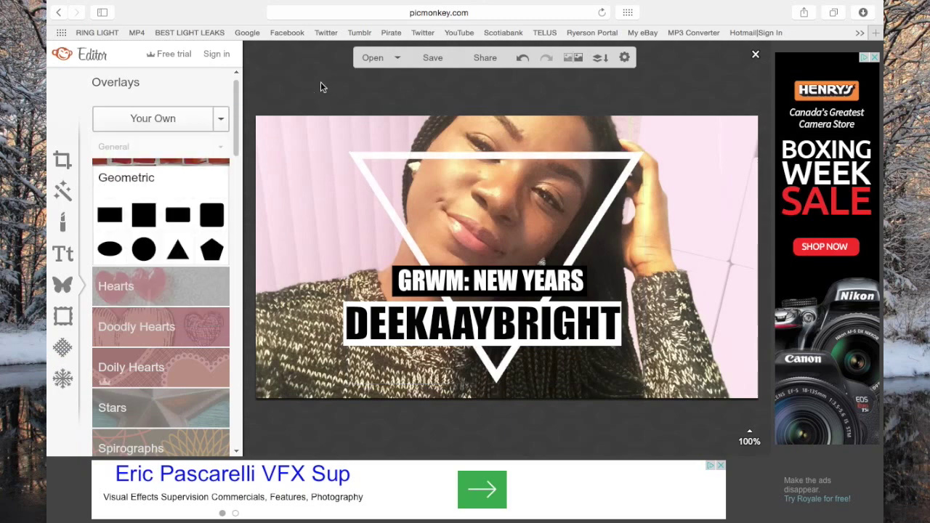
# Replace the triangle with a black geometric rectangle overlay enlarged across the middle of the photo
pyautogui.click(517, 155)
pyautogui.click(136, 278)
pyautogui.click(112, 215)
pyautogui.moveTo(441, 241); pyautogui.dragTo(691, 314)
pyautogui.moveTo(622, 236); pyautogui.dragTo(615, 250)
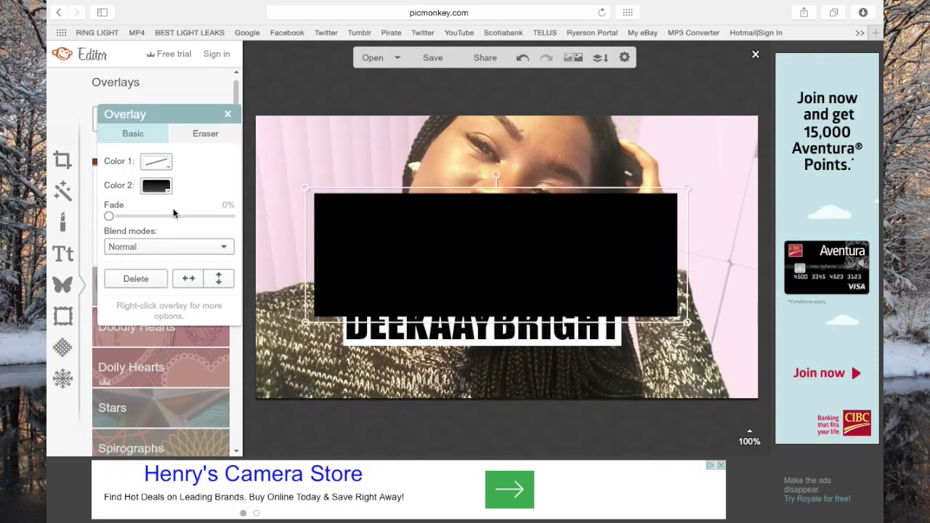
# Turn the rectangle into a purple outline with a transparent fill and nudge it slightly up and to the right
pyautogui.moveTo(150, 117); pyautogui.dragTo(176, 122)
pyautogui.click(185, 191)
pyautogui.click(175, 234)
pyautogui.click(182, 168)
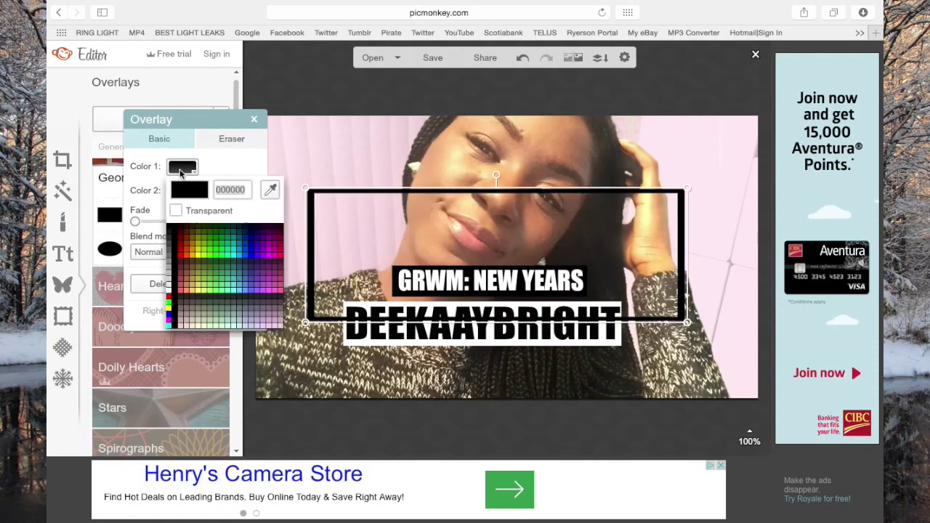
pyautogui.click(271, 322)
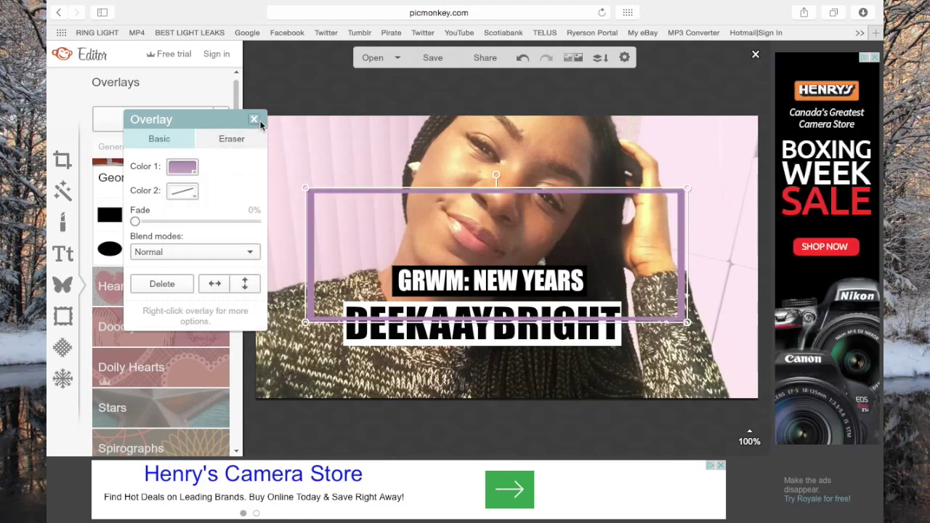
pyautogui.moveTo(656, 207); pyautogui.dragTo(673, 201)
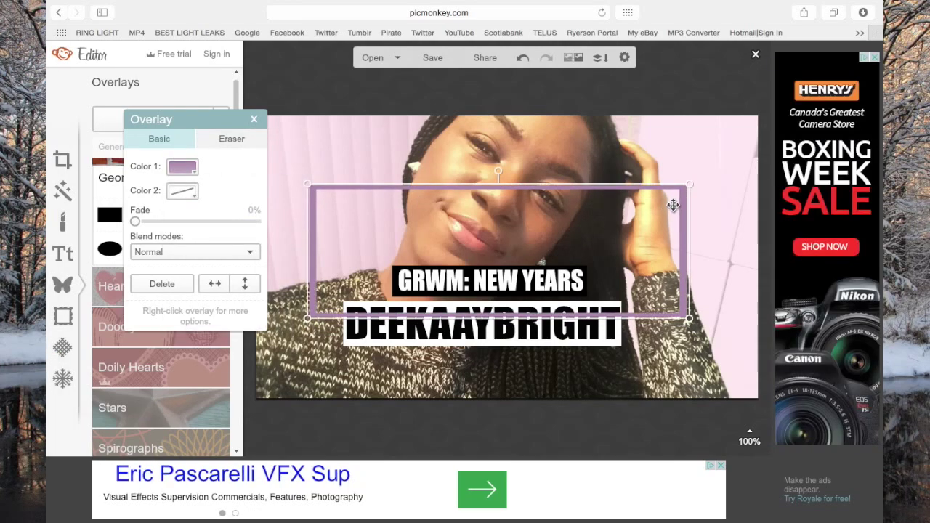
# Move the black caption bar up inside the purple rectangle and the white caption bar up beneath it
pyautogui.click(562, 272)
pyautogui.moveTo(527, 280); pyautogui.dragTo(521, 219)
pyautogui.click(549, 341)
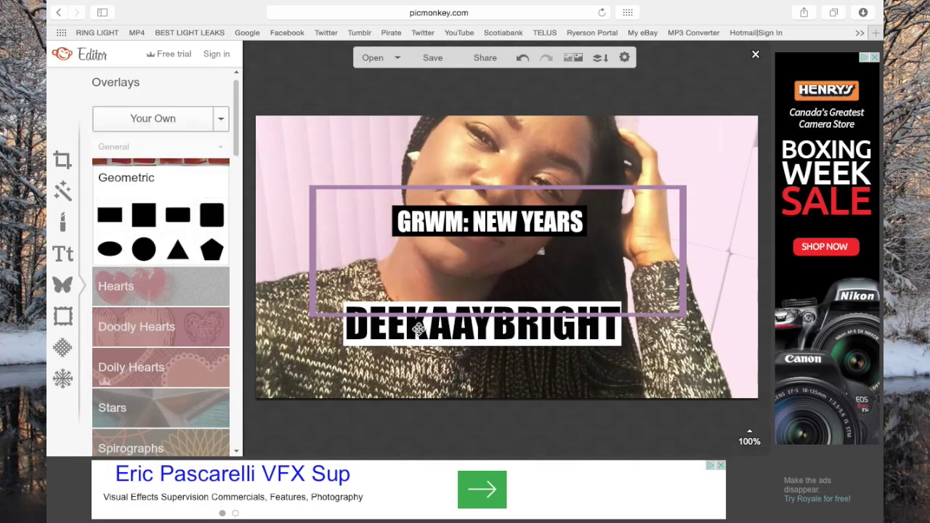
pyautogui.click(607, 344)
pyautogui.moveTo(478, 334); pyautogui.dragTo(477, 279)
pyautogui.click(734, 280)
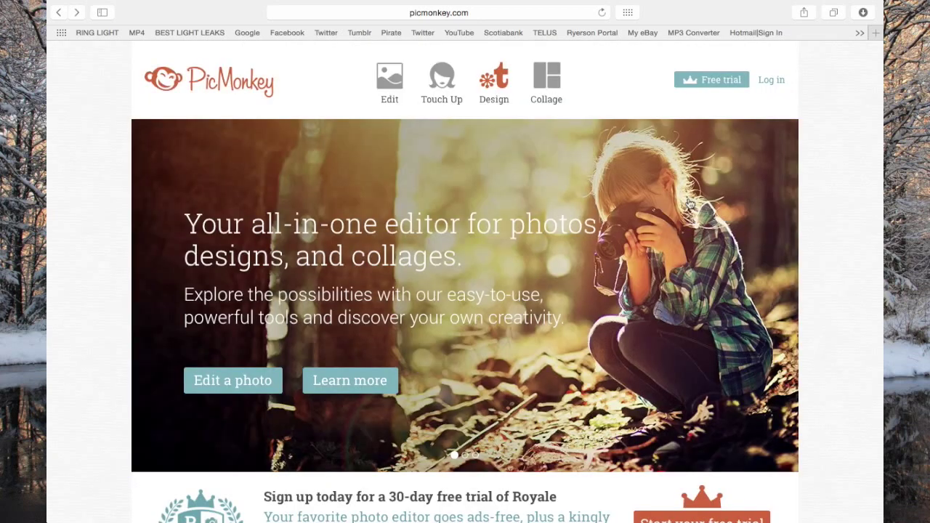
# Start a new collage with the six screenshots from Downloads timed 7.41.32 PM to 7.50.20 PM
pyautogui.moveTo(546, 80)
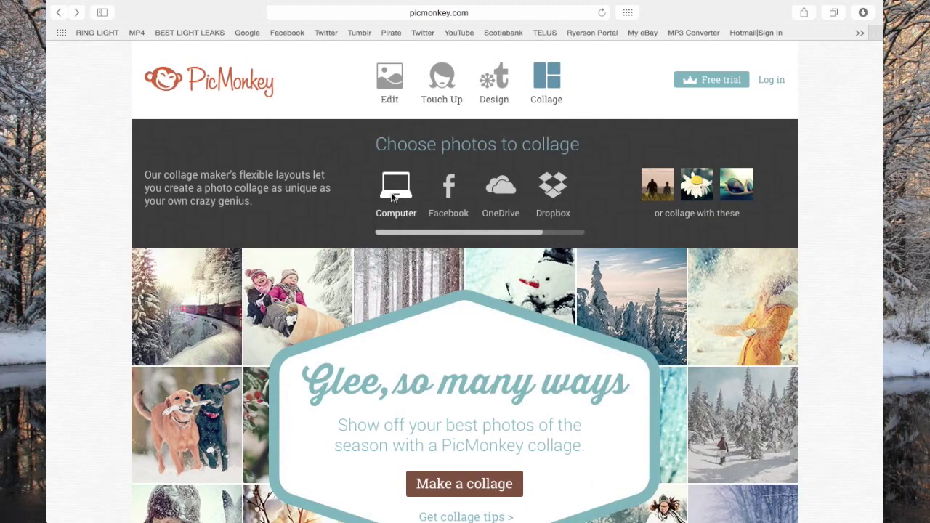
pyautogui.click(392, 198)
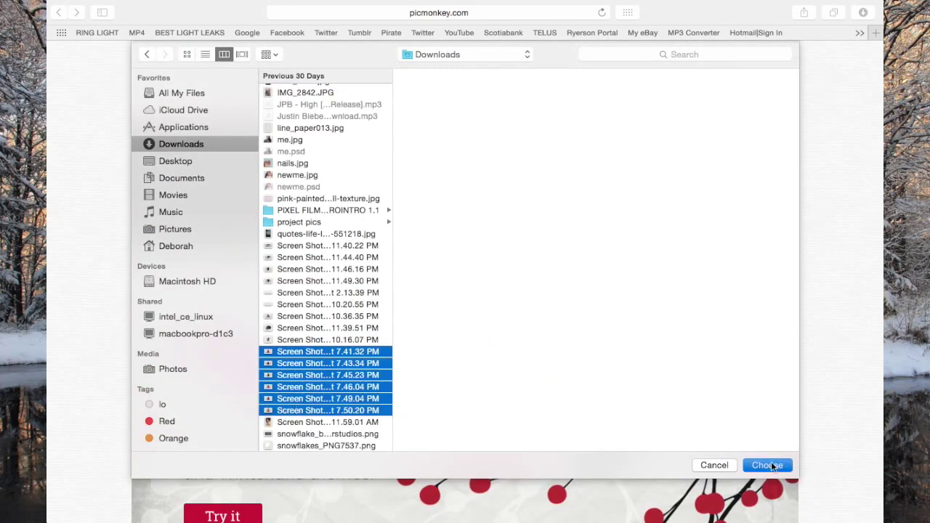
pyautogui.click(771, 465)
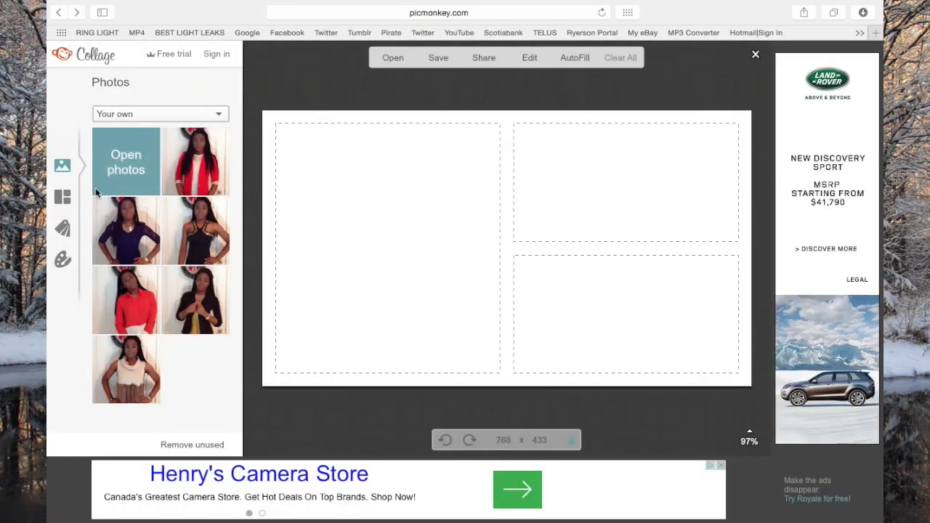
# Apply the L-egant collage layout with one large cell and five small cells
pyautogui.click(62, 199)
pyautogui.click(119, 238)
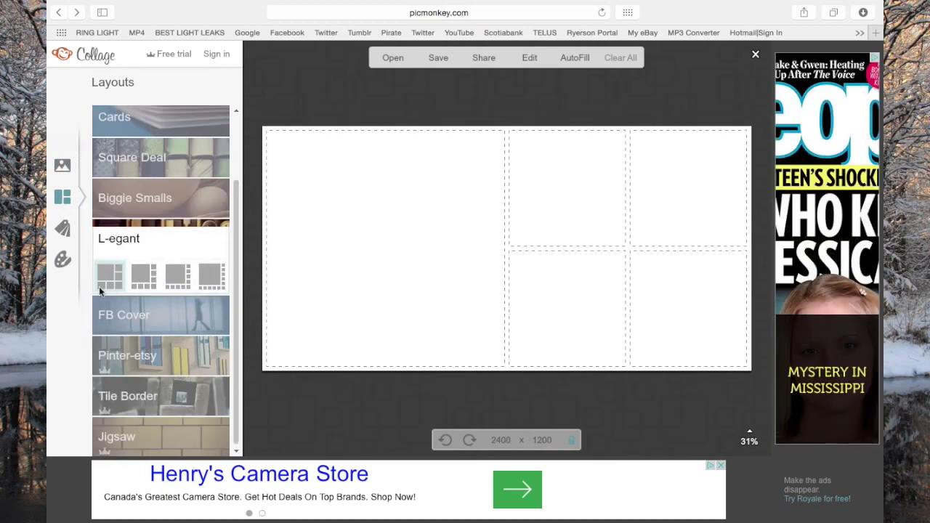
pyautogui.click(106, 273)
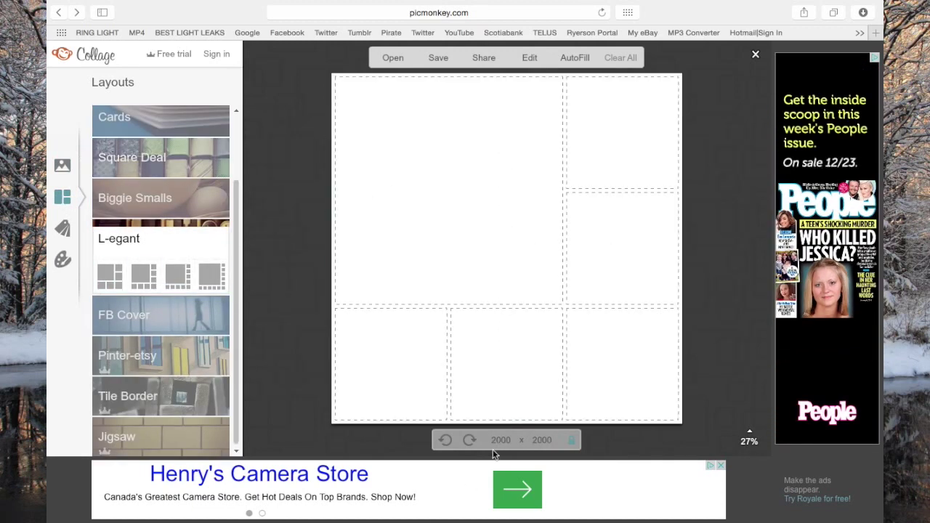
# Resize the collage to 768 × 433 pixels and set the cell spacing to 0
pyautogui.write('768')
pyautogui.press('Tab')
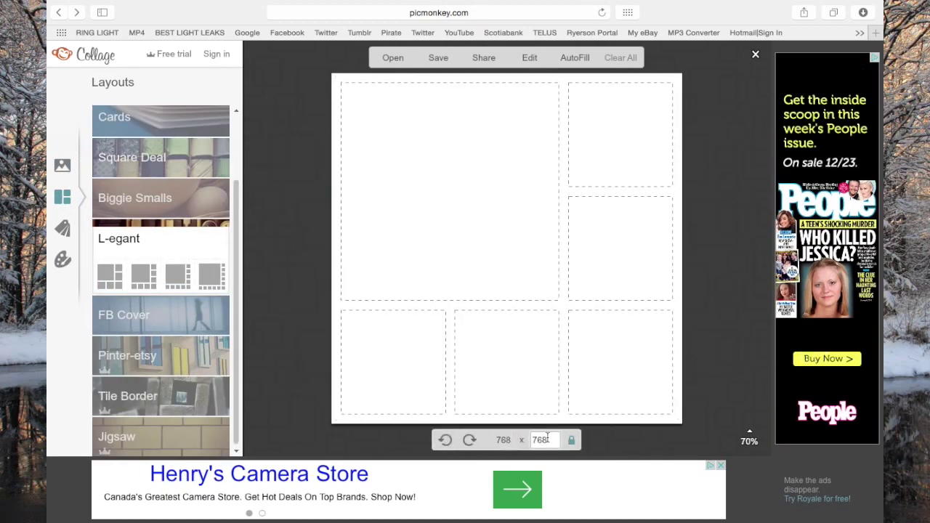
pyautogui.moveTo(636, 422); pyautogui.dragTo(633, 334)
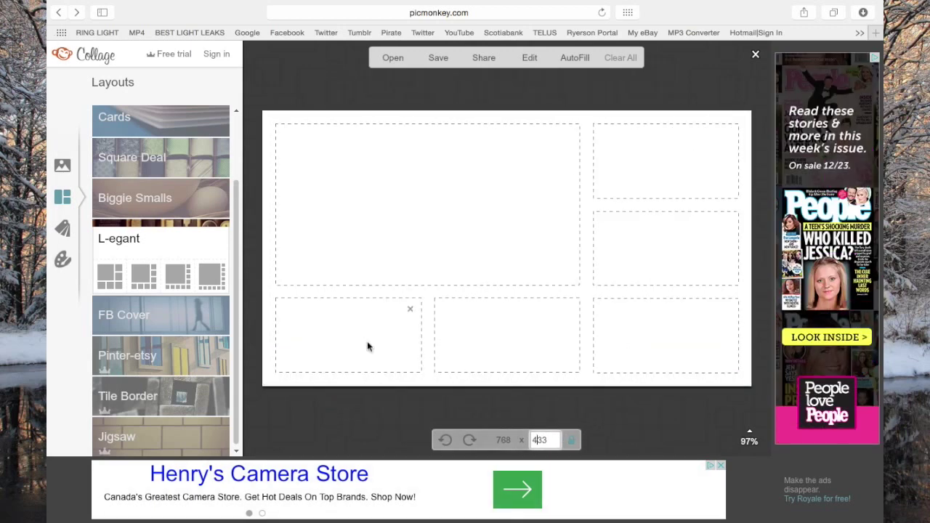
pyautogui.click(62, 259)
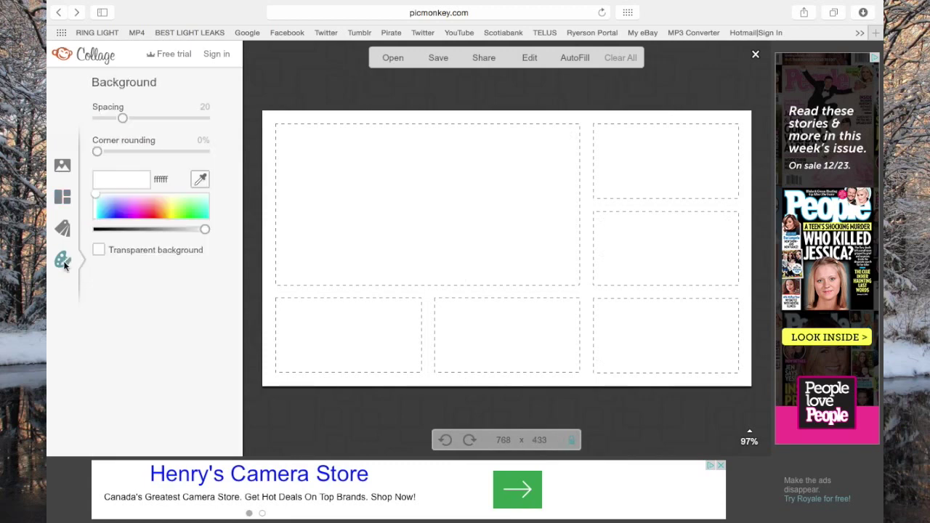
pyautogui.click(94, 116)
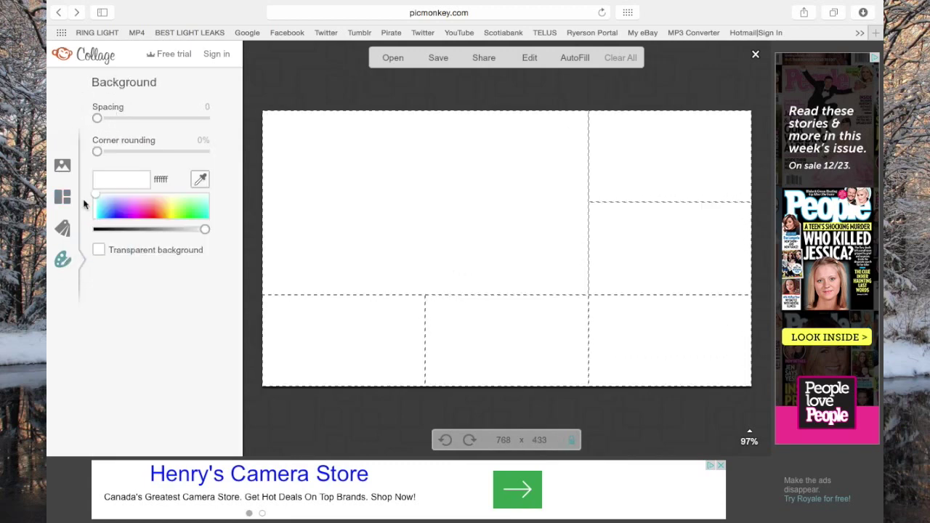
# Fill the collage with the six photos, placing the red blazer photo in the large cell and the others in the small cells
pyautogui.click(62, 167)
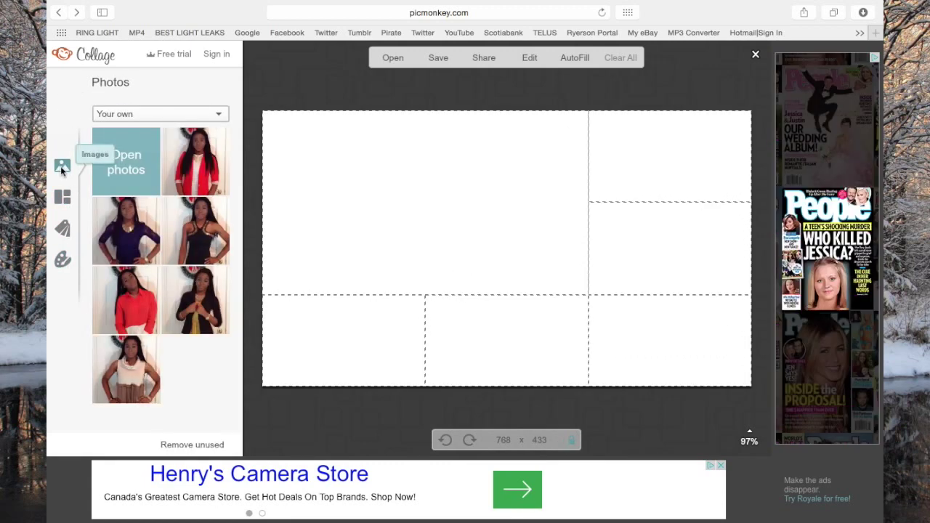
pyautogui.moveTo(195, 161); pyautogui.dragTo(469, 212)
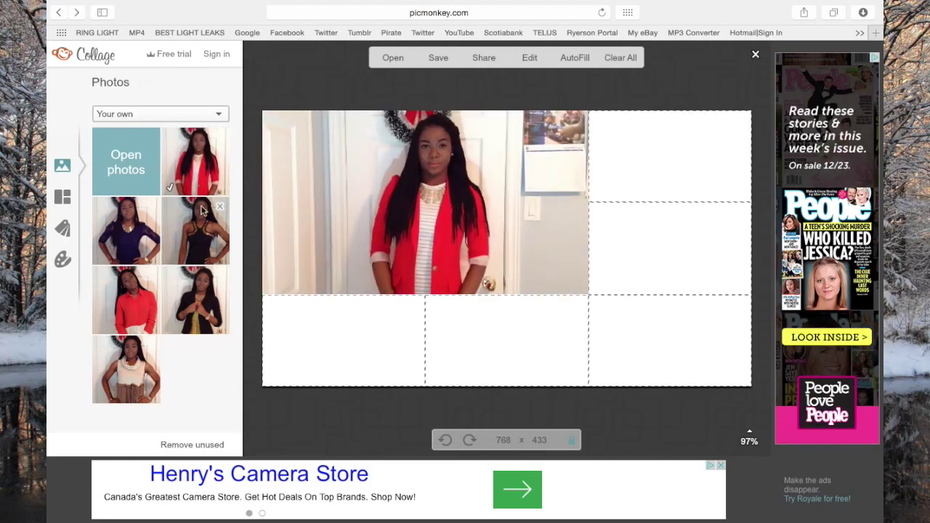
pyautogui.moveTo(195, 231); pyautogui.dragTo(348, 335)
pyautogui.moveTo(125, 231); pyautogui.dragTo(506, 335)
pyautogui.moveTo(126, 300); pyautogui.dragTo(665, 160)
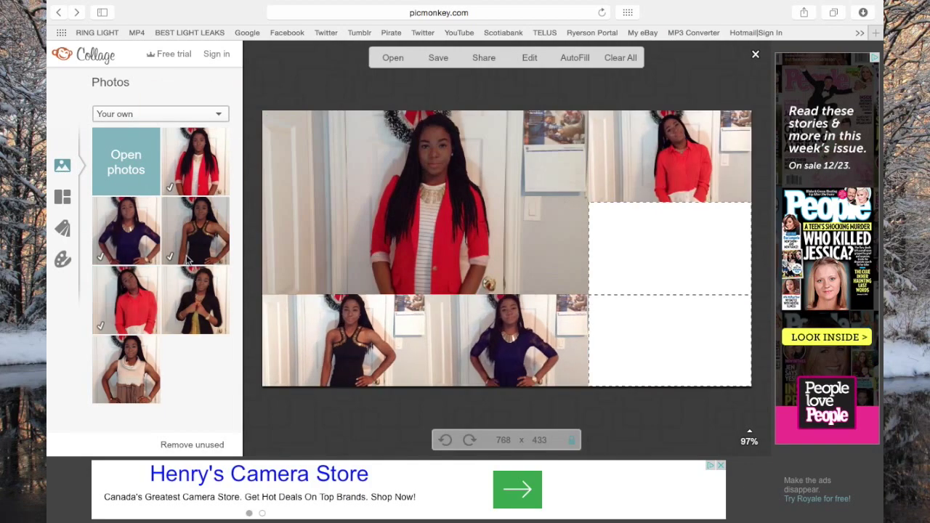
pyautogui.moveTo(195, 300); pyautogui.dragTo(665, 247)
pyautogui.moveTo(125, 369); pyautogui.dragTo(670, 363)
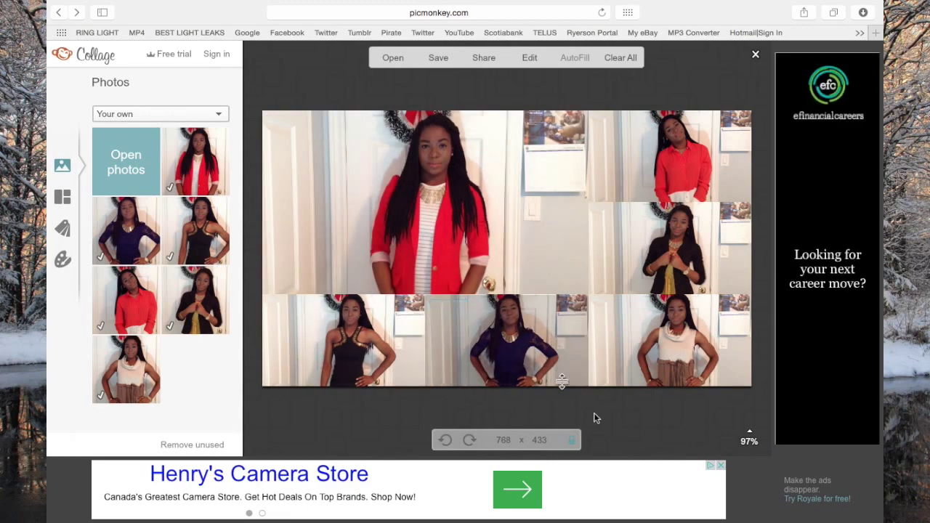
# Save the collage to the computer as THUMBNAIL1 in .jpg format at Pierce quality
pyautogui.click(438, 57)
pyautogui.tripleClick(120, 138)
pyautogui.write('THUMBNAIL1')
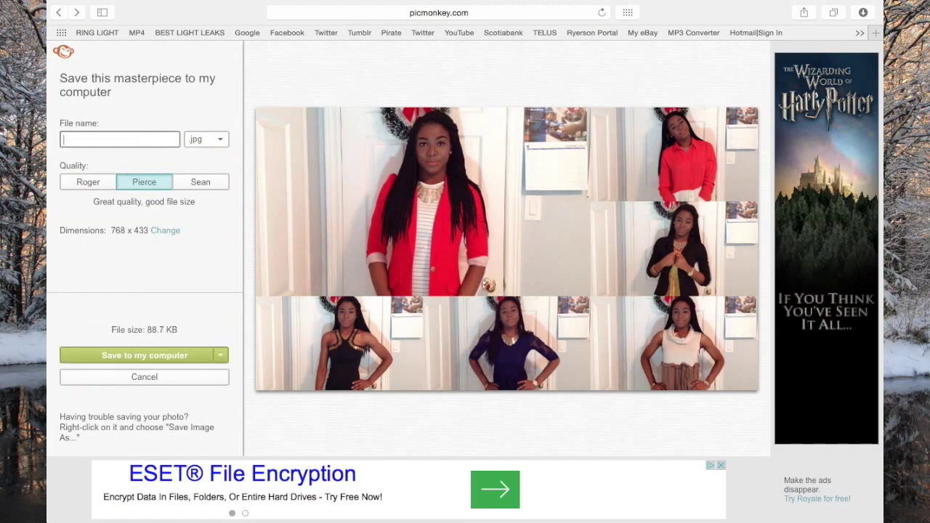
pyautogui.click(143, 355)
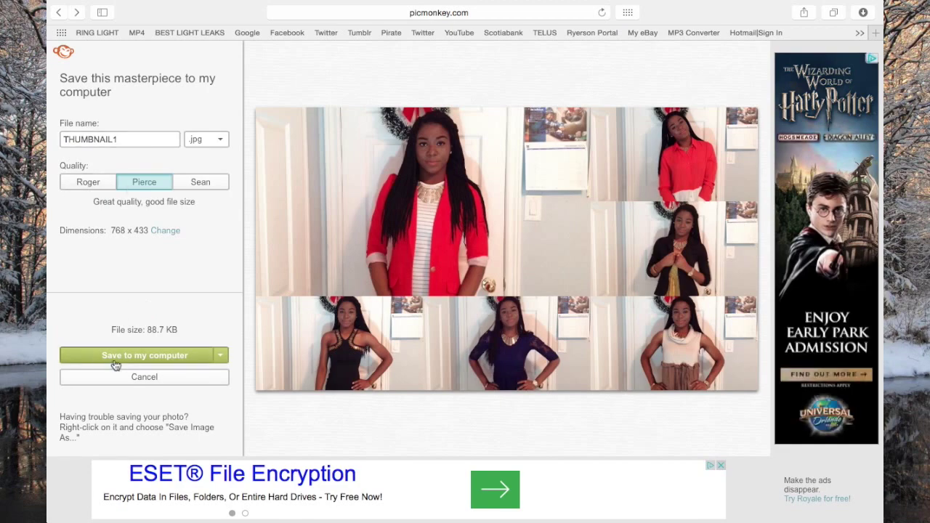
# Start a new 2000 × 2000 pixel design and open THUMBNAIL1.jpg from Downloads in the editor
pyautogui.click(591, 223)
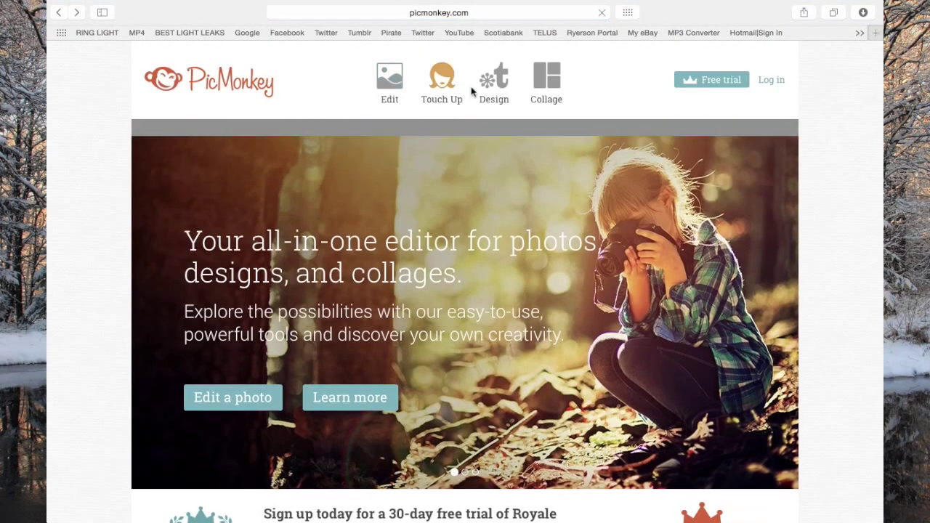
pyautogui.click(494, 80)
pyautogui.click(658, 193)
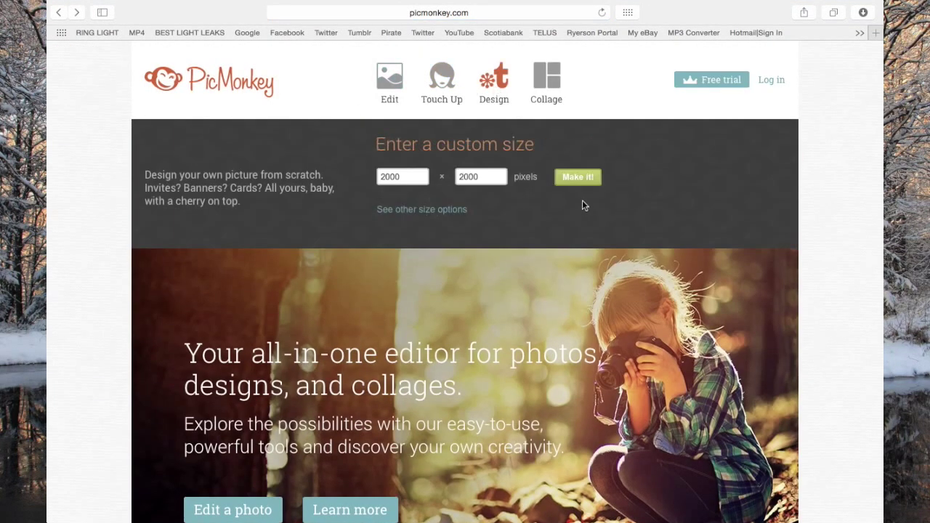
pyautogui.click(578, 176)
pyautogui.click(372, 57)
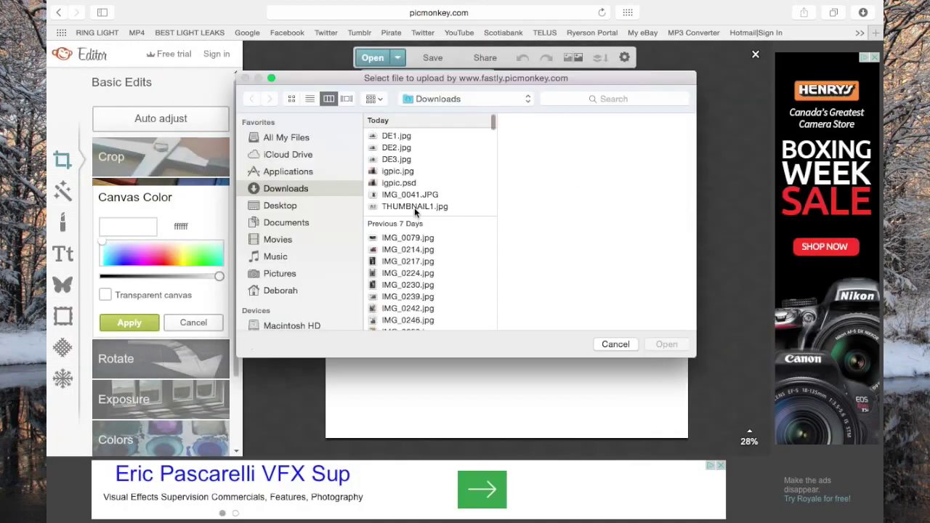
pyautogui.click(414, 207)
pyautogui.click(666, 344)
# Add the text "outfits for christmas" in the recently used brush-script font from the computer's own fonts and enlarge it to size 75
pyautogui.click(62, 254)
pyautogui.scroll(-10, 235, 241)
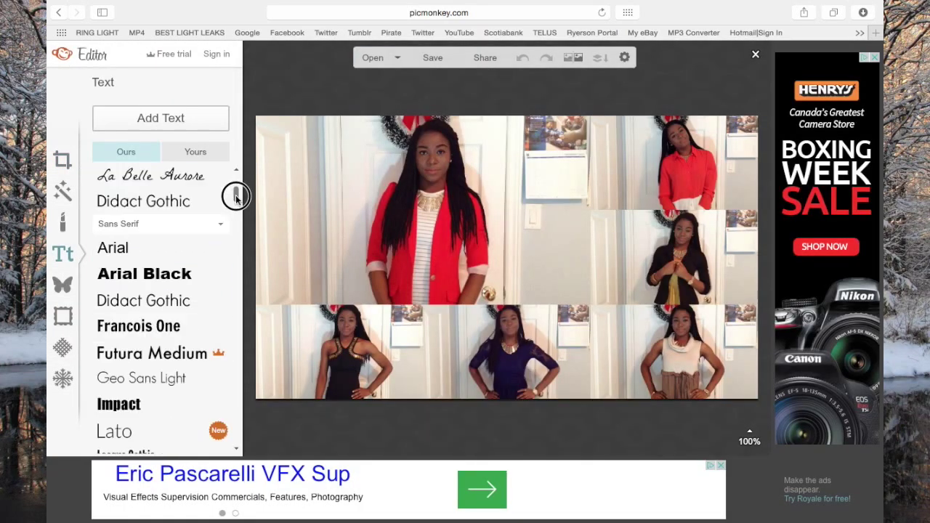
pyautogui.click(195, 152)
pyautogui.click(161, 118)
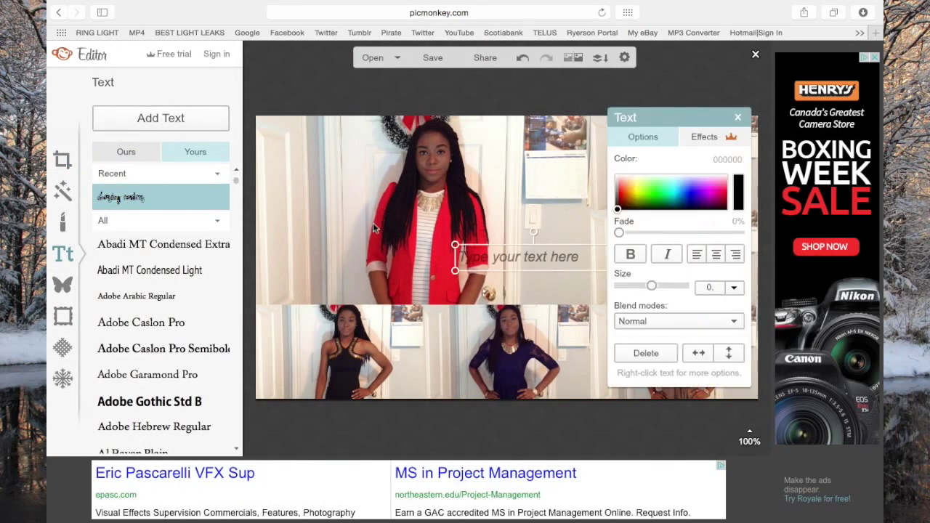
pyautogui.write('Sa')
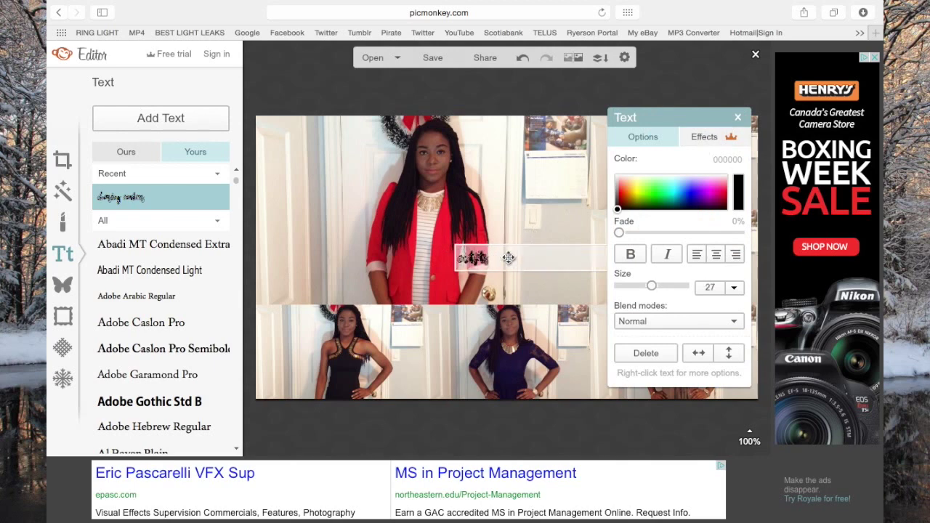
pyautogui.write('tfits for christmas')
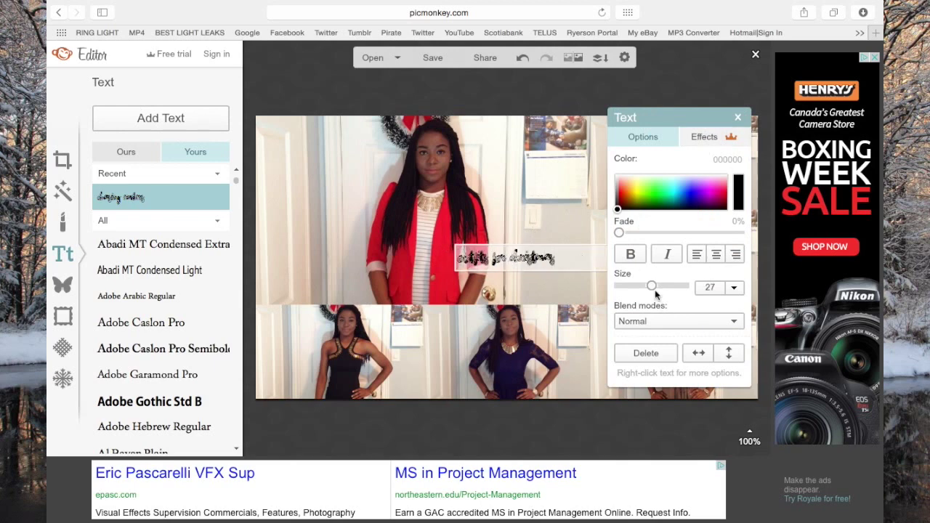
pyautogui.moveTo(651, 286); pyautogui.dragTo(683, 286)
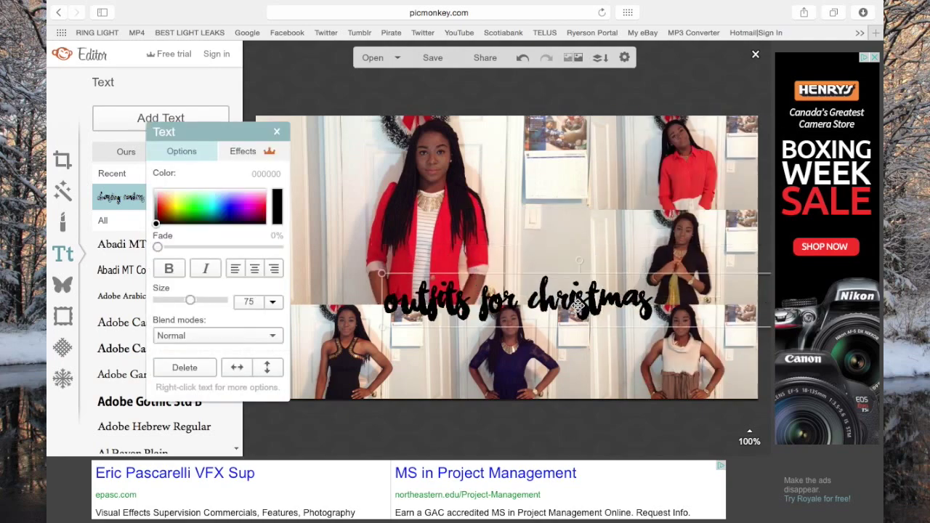
# Reposition the title across the lower part of the large photo and make it white (ffffff) at size 106
pyautogui.moveTo(509, 323); pyautogui.dragTo(473, 274)
pyautogui.click(473, 275)
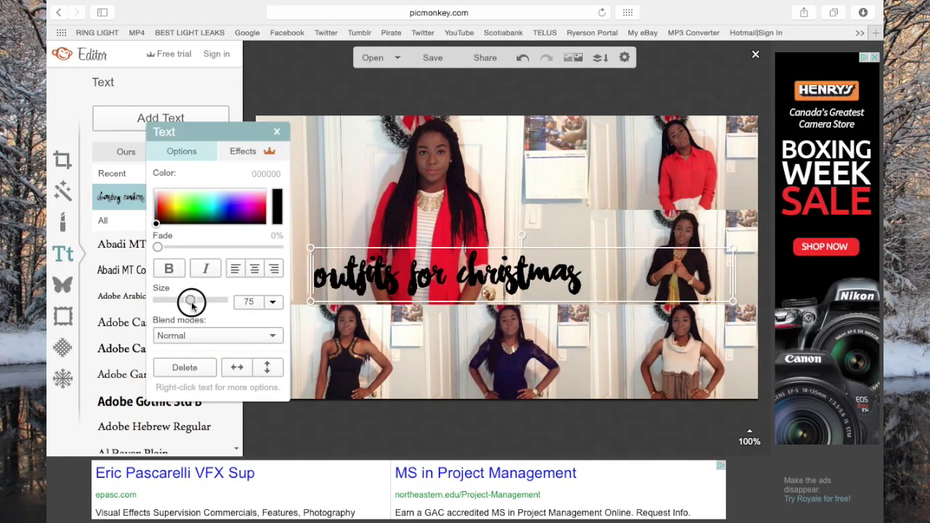
pyautogui.moveTo(190, 300); pyautogui.dragTo(199, 300)
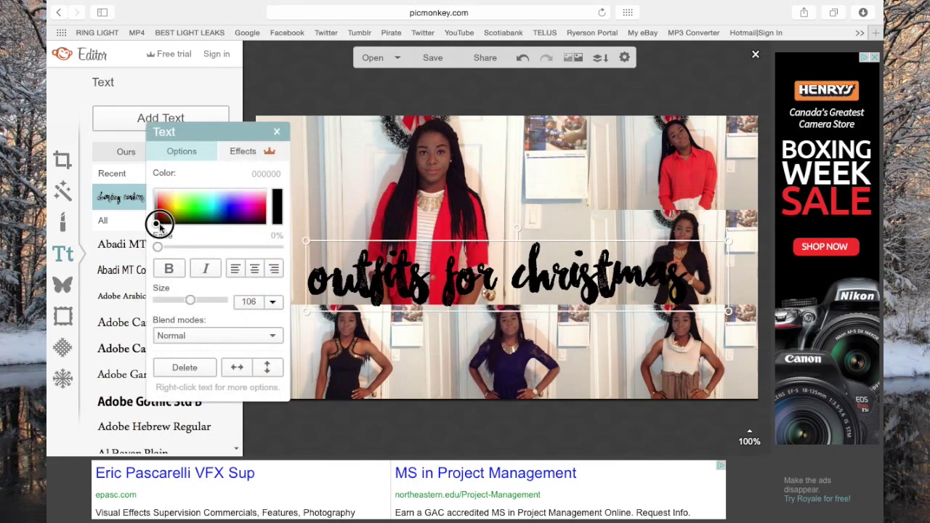
pyautogui.moveTo(159, 225); pyautogui.dragTo(155, 191)
# Duplicate the white title, colour the copy near-black (040404) and place it over the lower row of photos
pyautogui.rightClick(597, 275)
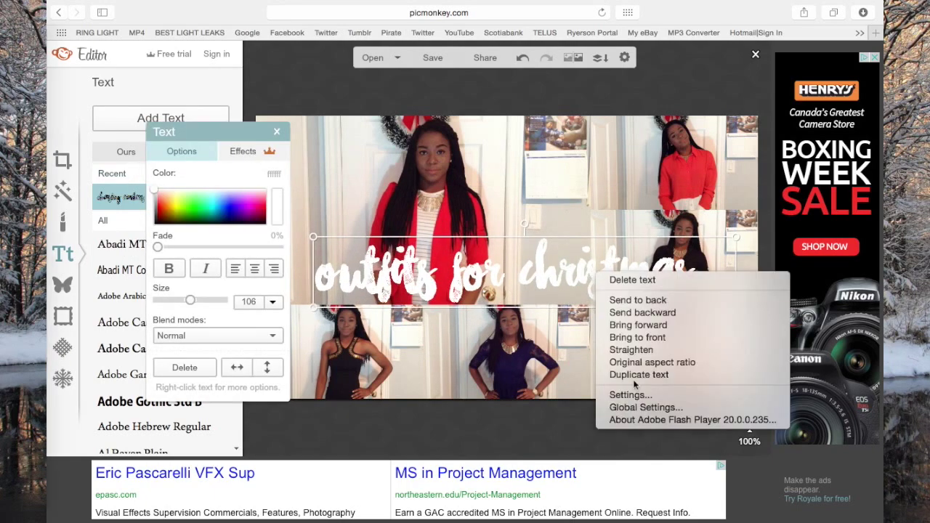
pyautogui.click(638, 374)
pyautogui.moveTo(429, 309); pyautogui.dragTo(421, 353)
# Layer the black copy behind the white title and move it up, slightly offset, as a drop shadow
pyautogui.click(573, 278)
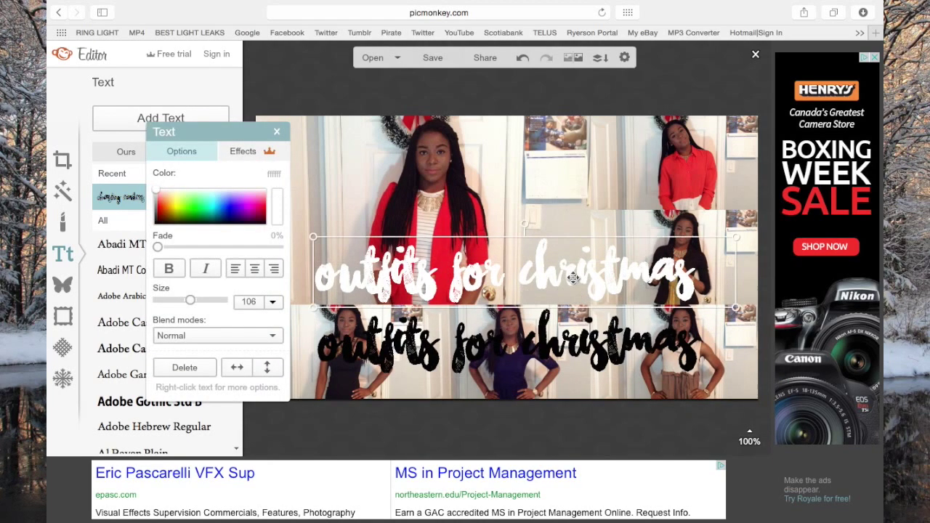
pyautogui.rightClick(573, 278)
pyautogui.click(622, 280)
pyautogui.rightClick(585, 333)
pyautogui.click(609, 366)
pyautogui.moveTo(529, 356); pyautogui.dragTo(529, 287)
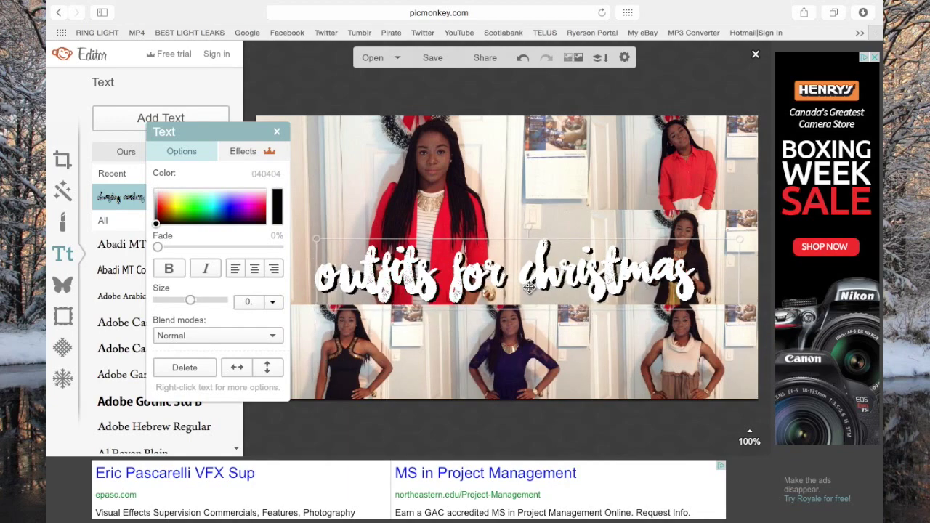
pyautogui.click(276, 131)
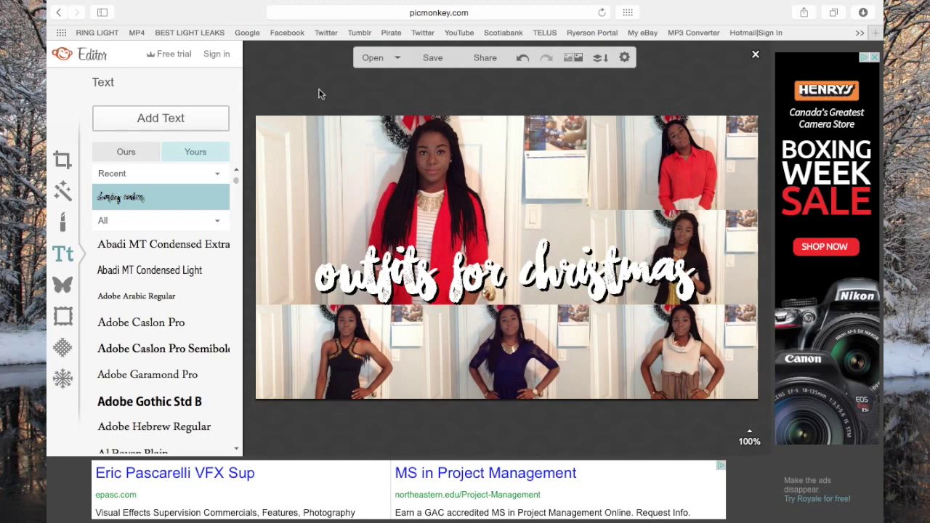
# Save the finished thumbnail to Downloads as THUMBNAIL2 in .jpg format at Pierce quality
pyautogui.click(436, 66)
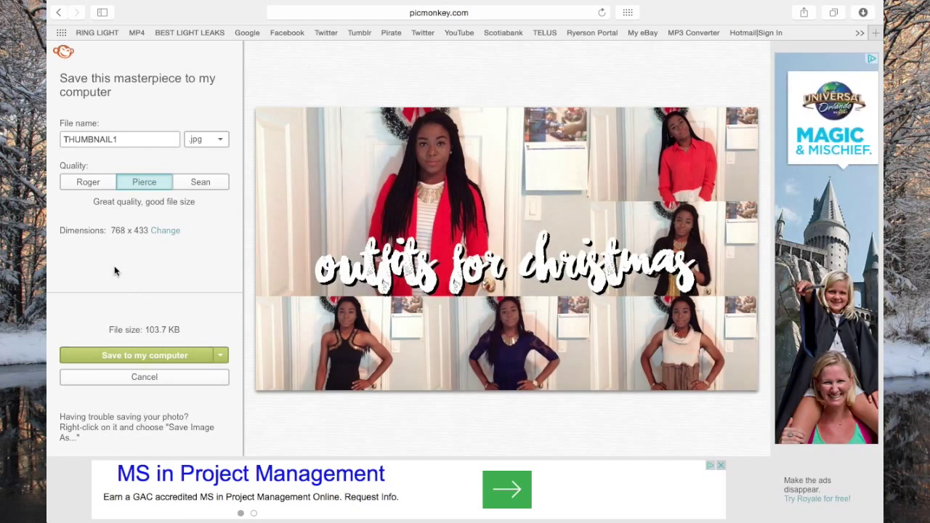
pyautogui.click(118, 143)
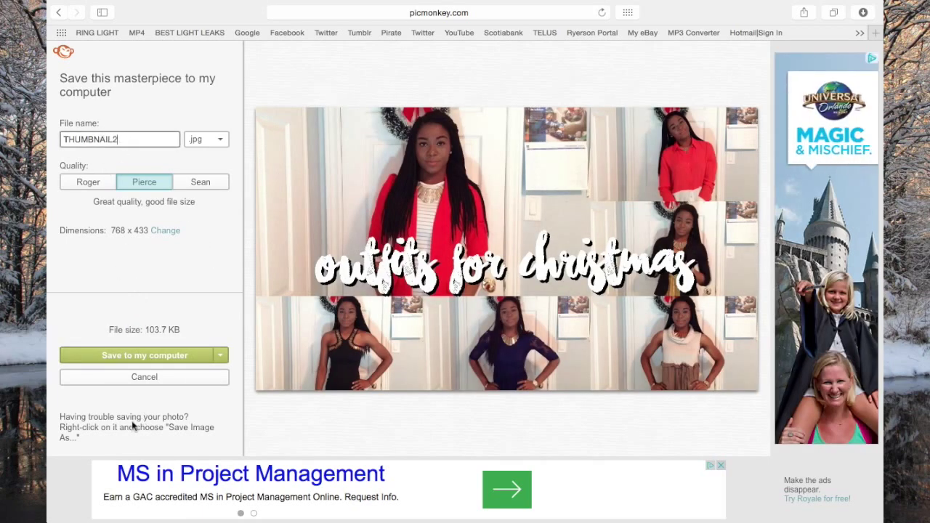
pyautogui.click(145, 355)
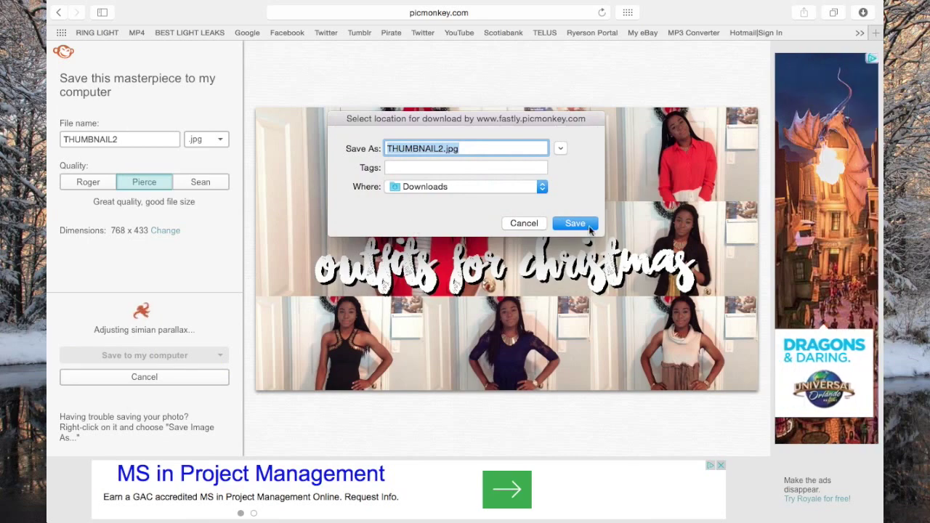
pyautogui.click(575, 223)
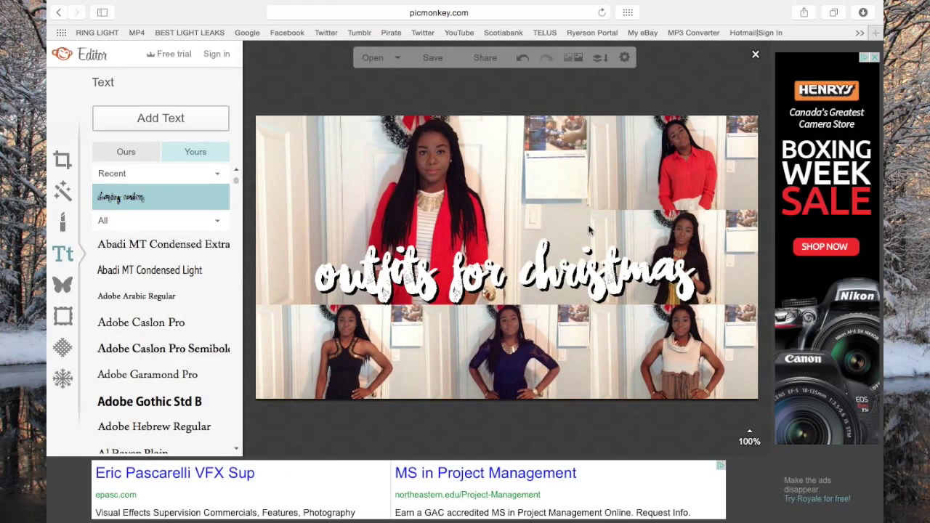